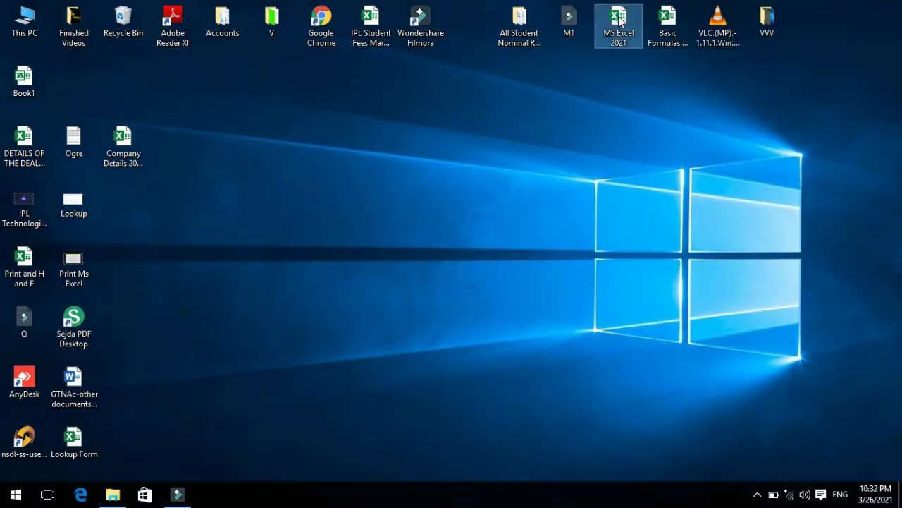
Open the MS Excel 2021 workbook from the desktop and inspect the DVD Driver quantity and price cells
left_click(619, 20)
left_click(619, 20)
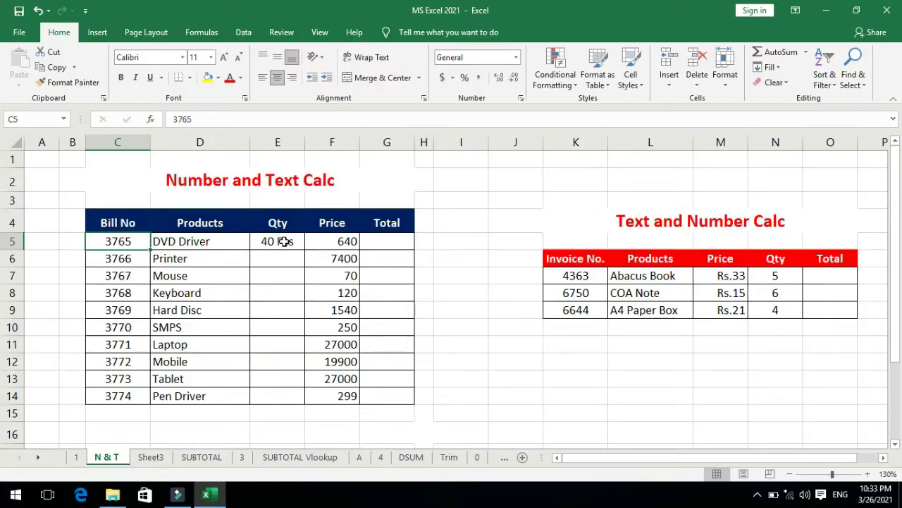
left_click(284, 241)
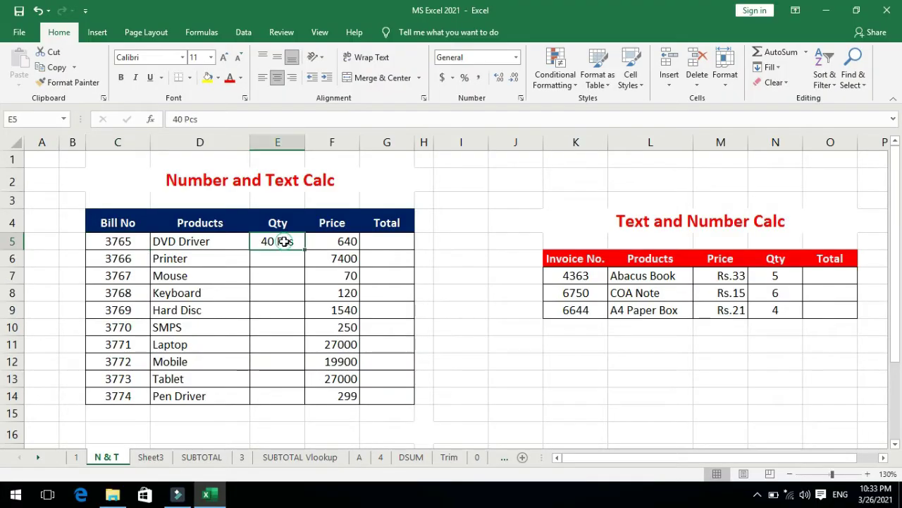
left_click(344, 242)
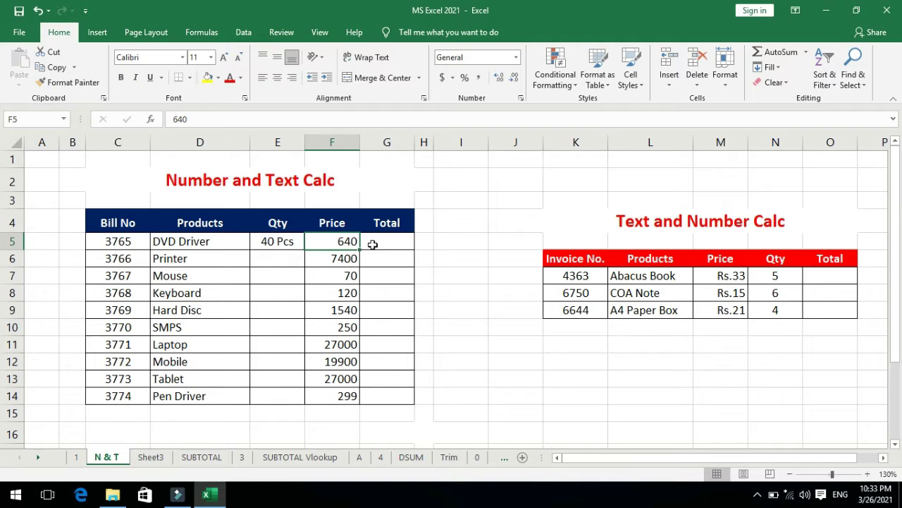
Try to calculate the DVD Driver total in G5 with =SUM(E5*F5), then clear the cell
left_click(387, 243)
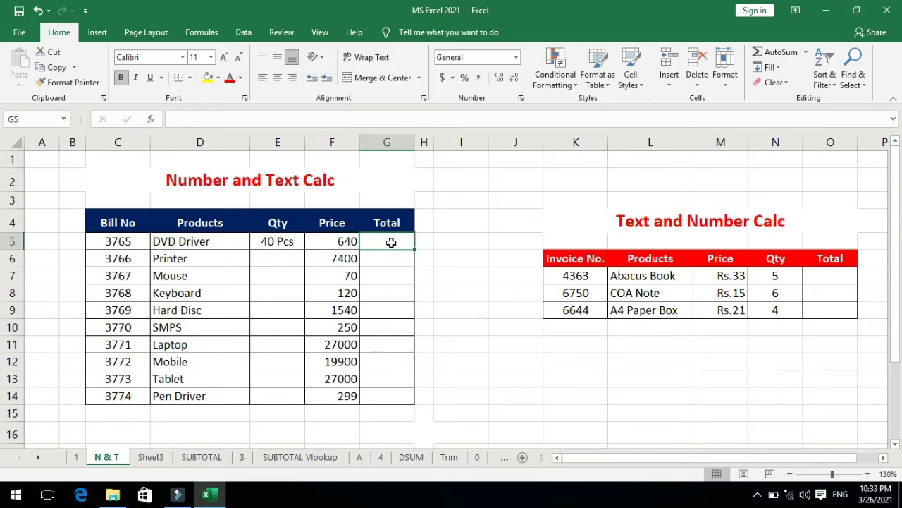
type("=sum")
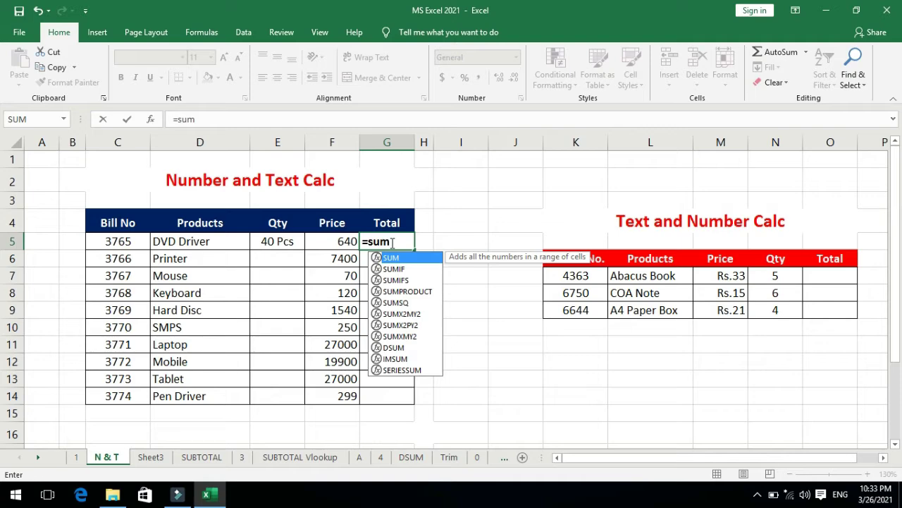
key("Tab")
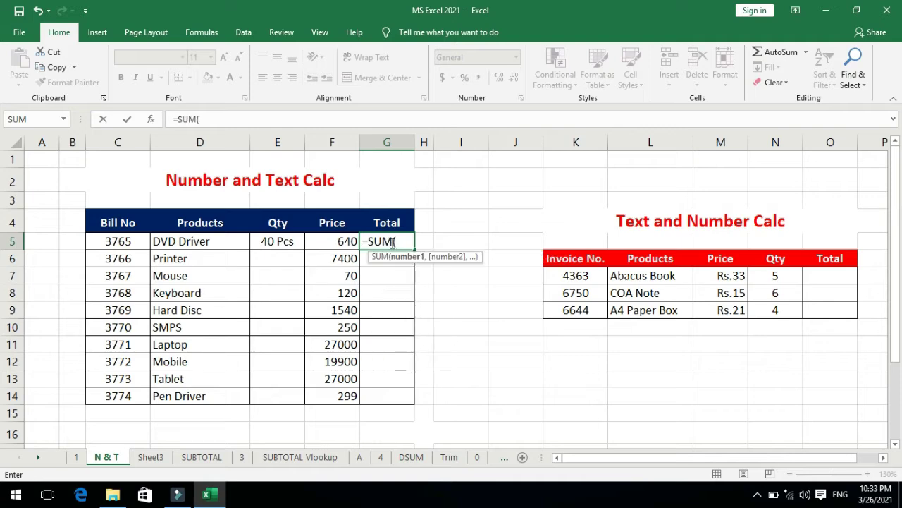
left_click(283, 240)
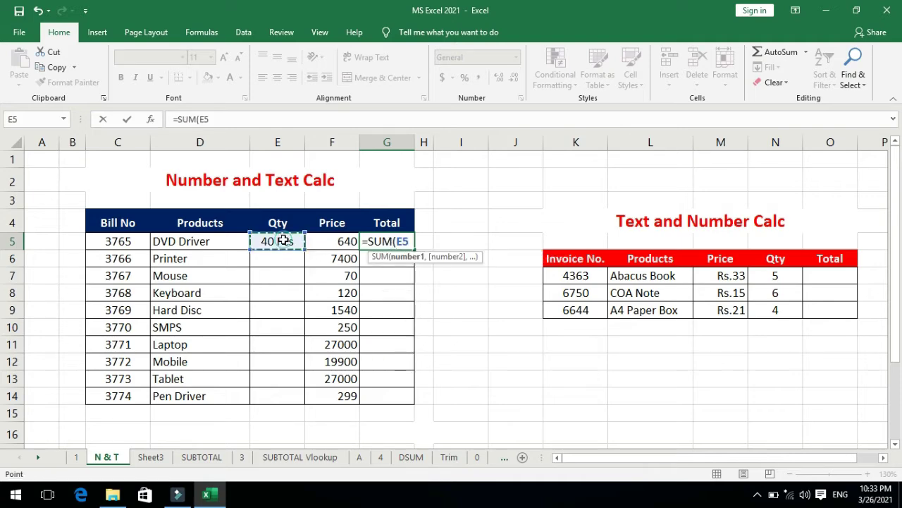
type("*")
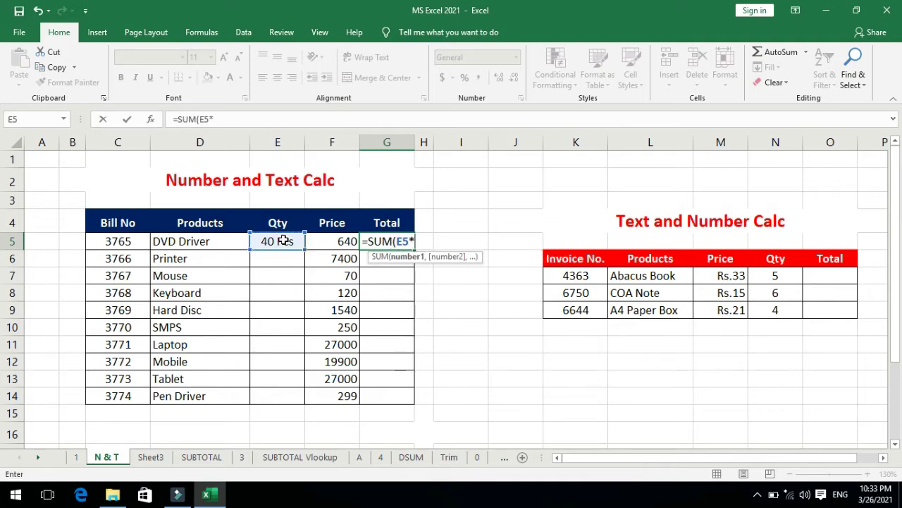
left_click(322, 241)
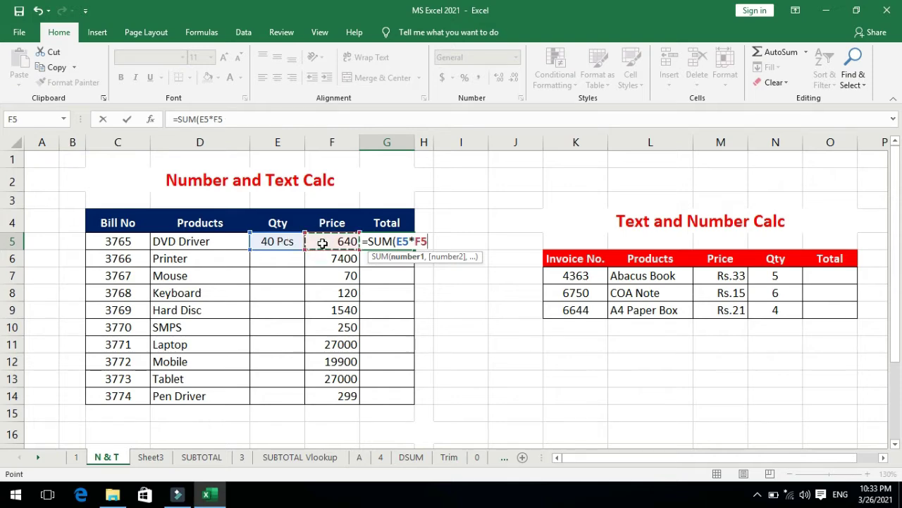
key("Return")
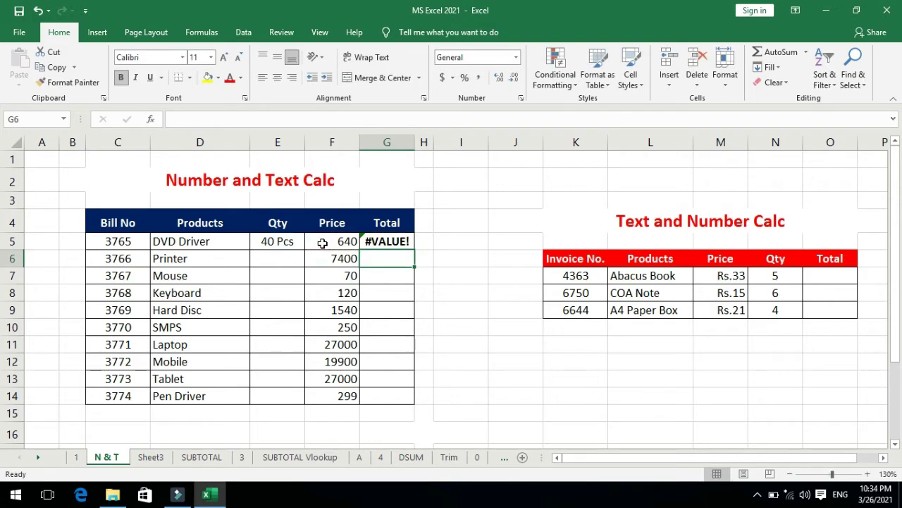
left_click(394, 240)
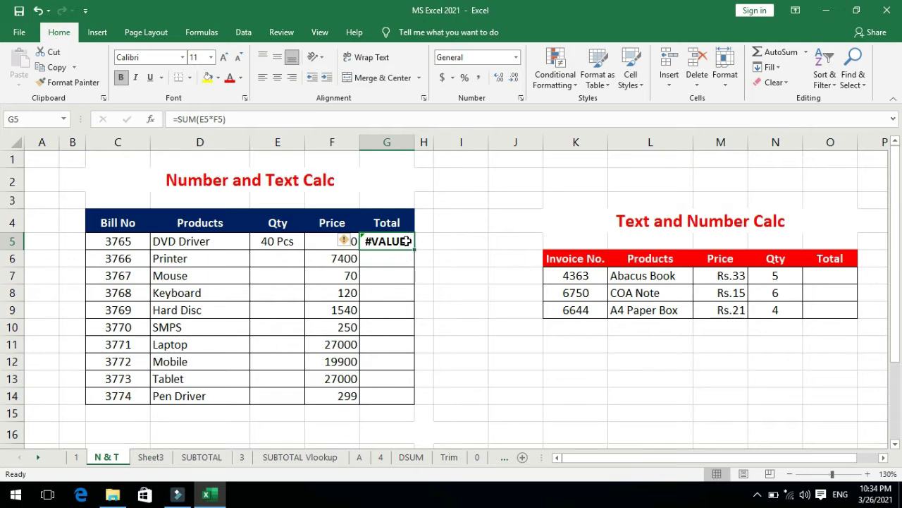
key("Delete")
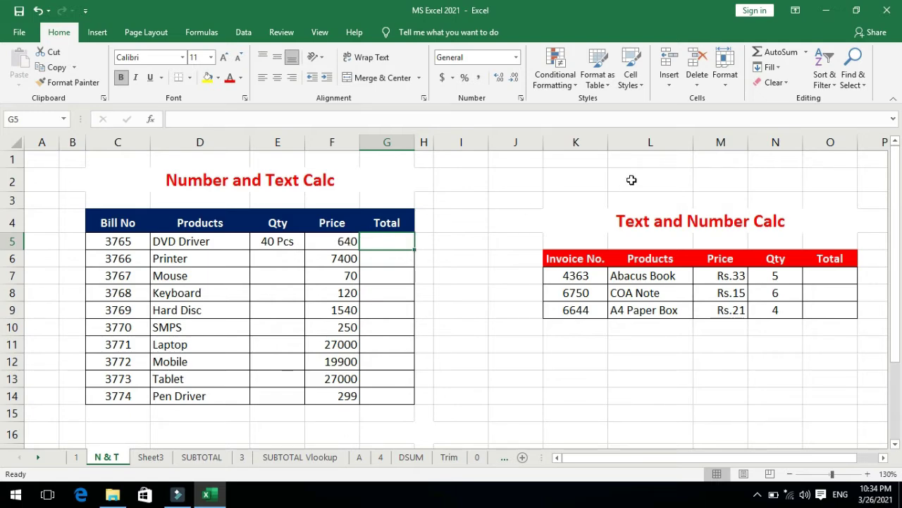
Try to calculate the DVD Driver total in G5 with the plain multiplication =E5*F5
type("=")
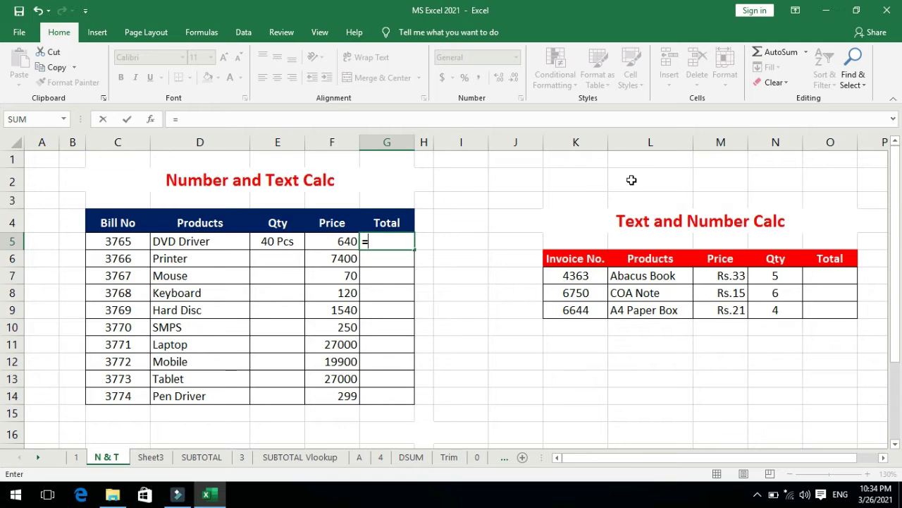
left_click(289, 241)
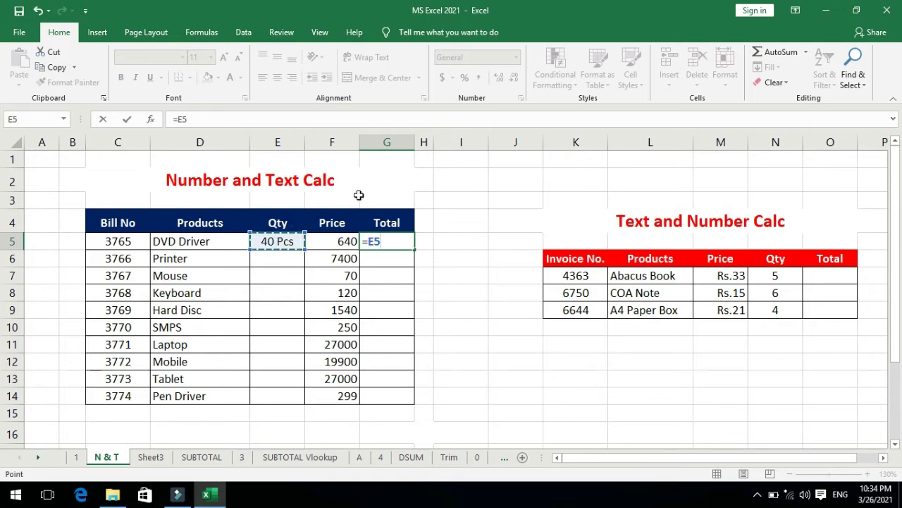
type("*")
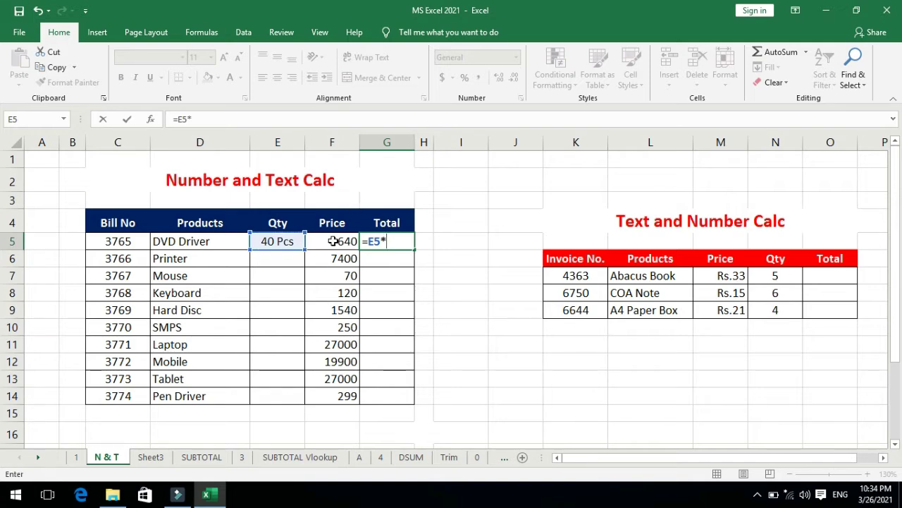
left_click(334, 241)
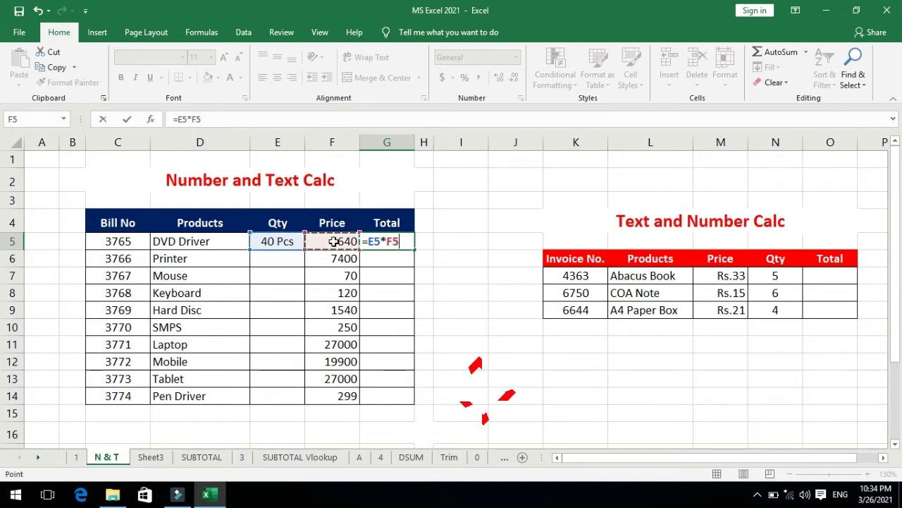
key("Return")
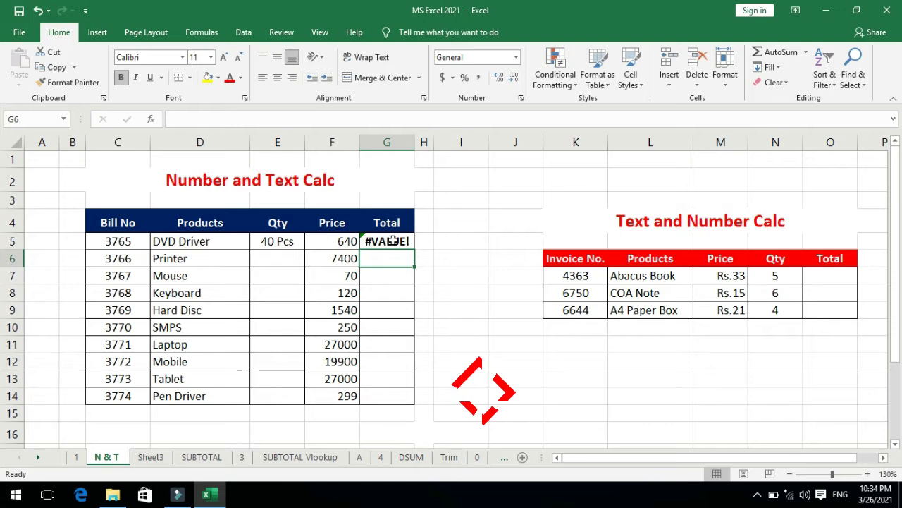
Remove the Pcs text from the DVD Driver quantity in E5, leaving 40, and check the total formula
left_click(285, 241)
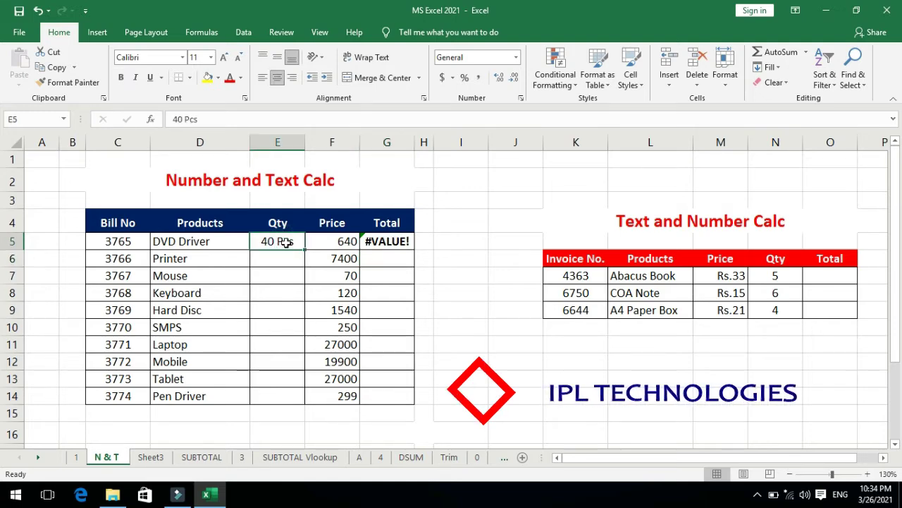
double_click(284, 241)
key("BackSpace")
key("BackSpace")
key("BackSpace")
key("BackSpace")
key("Return")
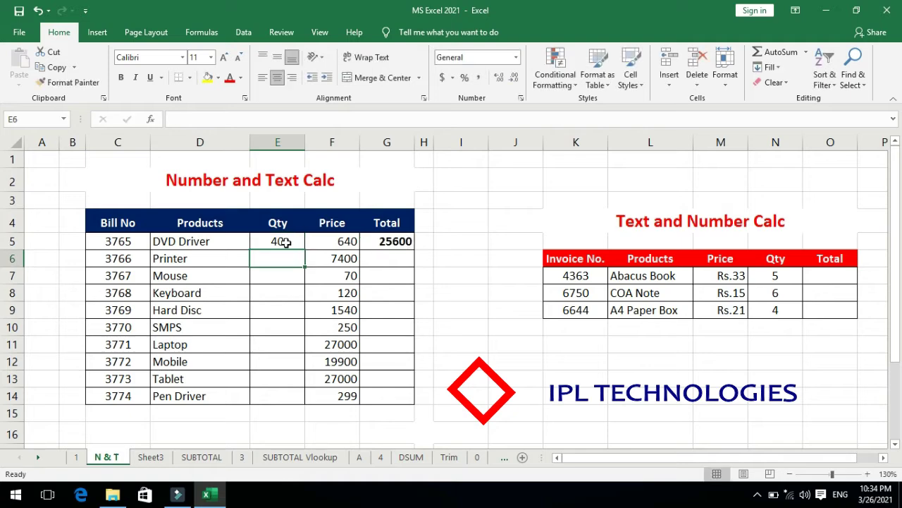
left_click(384, 241)
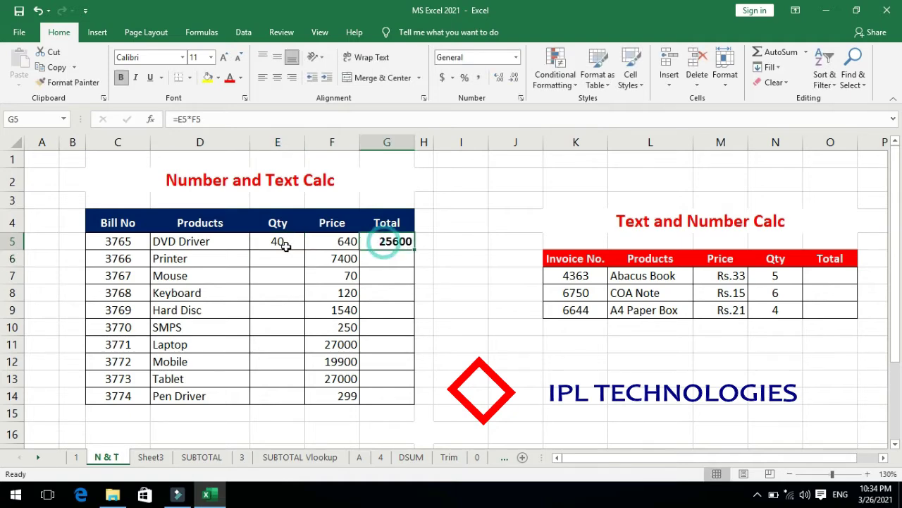
left_click(282, 242)
left_click(394, 241)
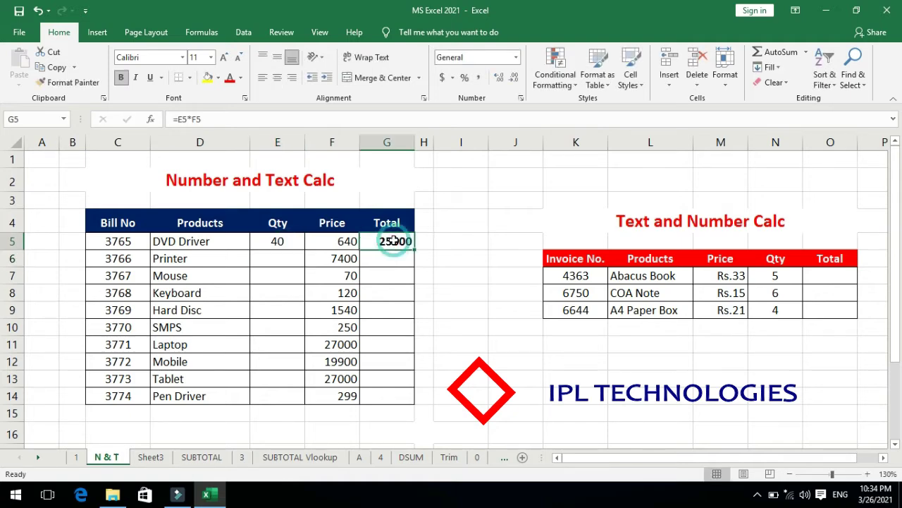
Change the DVD Driver quantity in E5 back to the text entry 40 Pcs
left_click(287, 239)
double_click(289, 240)
type("Pcs")
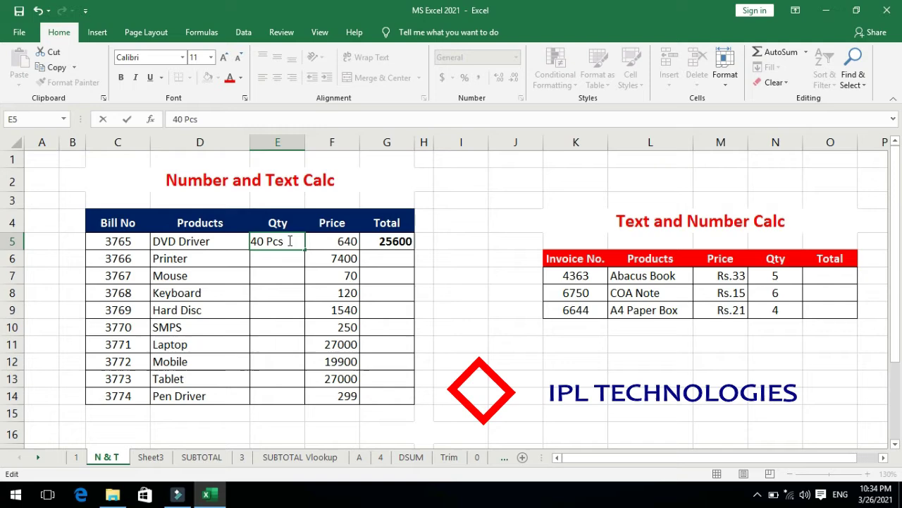
key("Return")
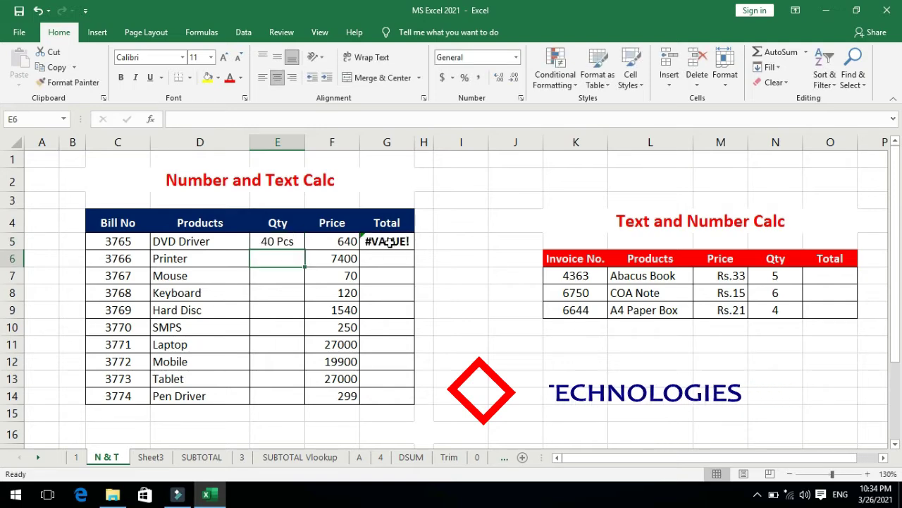
Clear the DVD Driver total in G5 and the quantity in E5
left_click(390, 242)
left_click(284, 241)
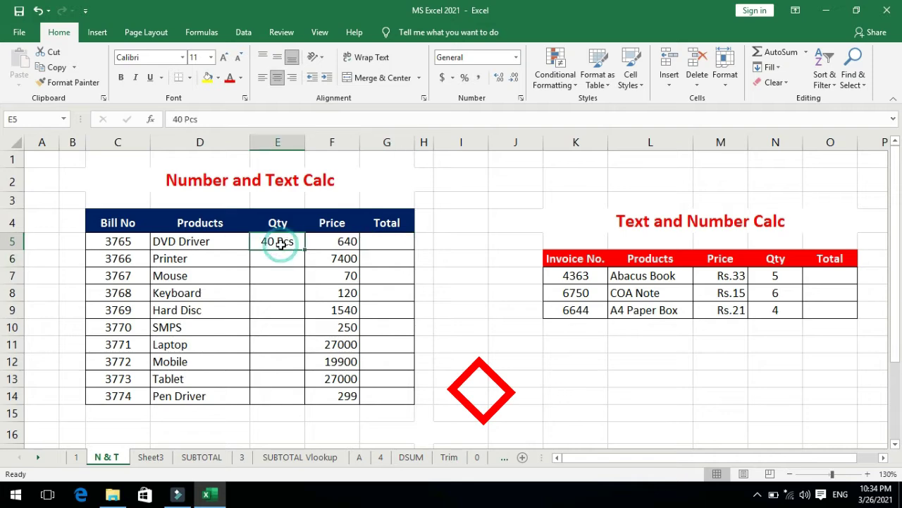
key("Delete")
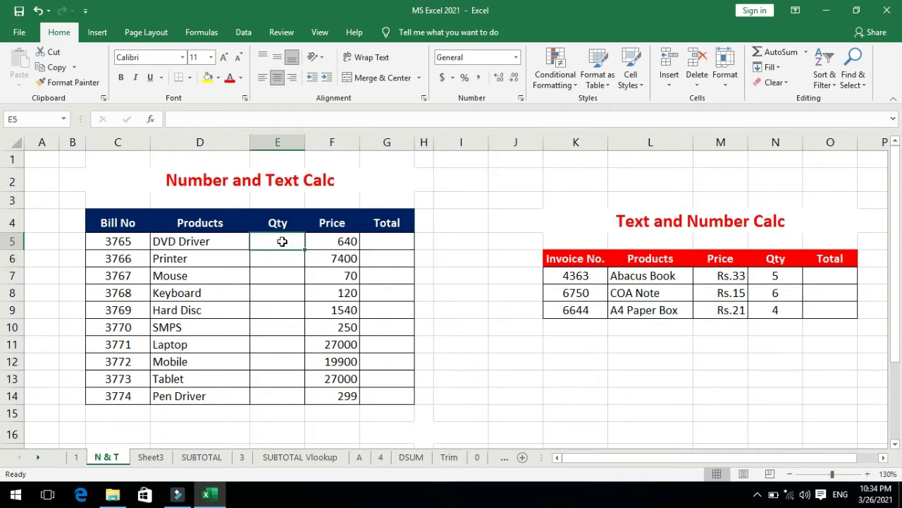
Apply a custom number format of # followed by the quoted text Pcs to the Qty cells E5:E14
left_click_drag(282, 241, 272, 396)
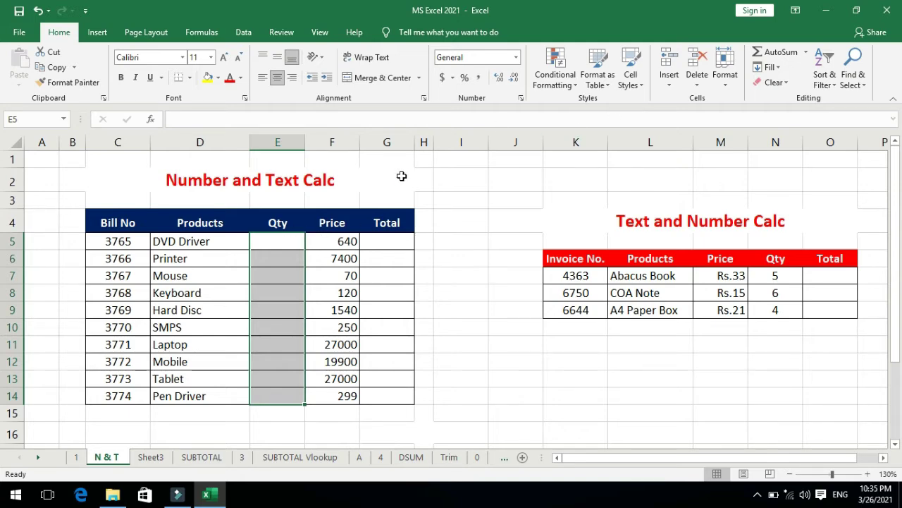
key("ctrl+1")
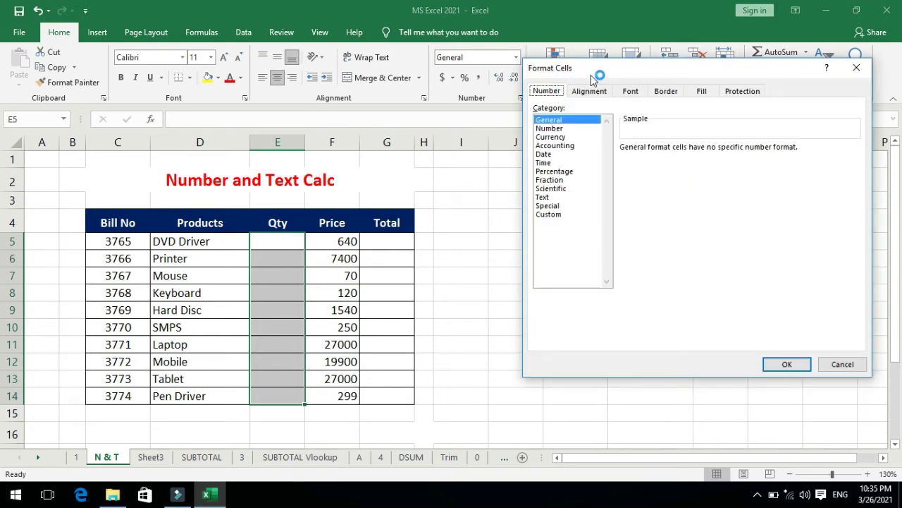
left_click(552, 216)
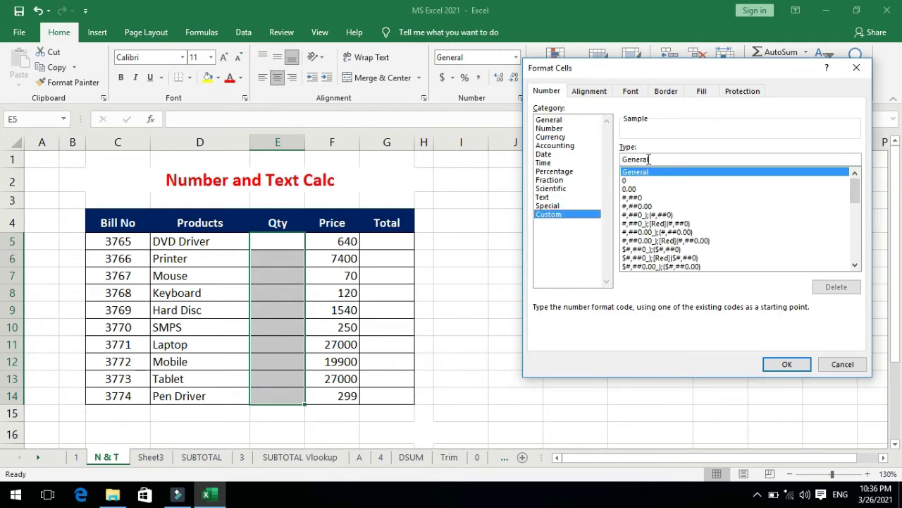
left_click_drag(655, 159, 624, 159)
key("BackSpace")
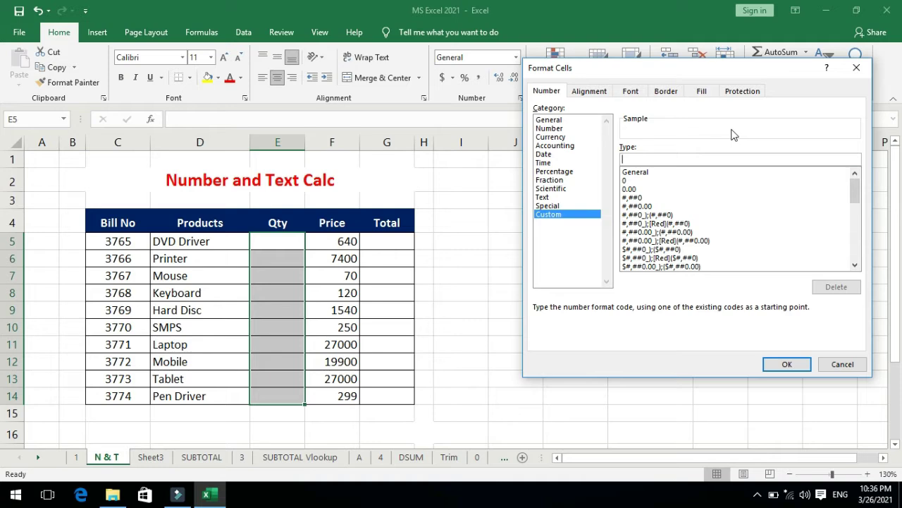
type("#")
type("\"Pcs")
left_click(784, 365)
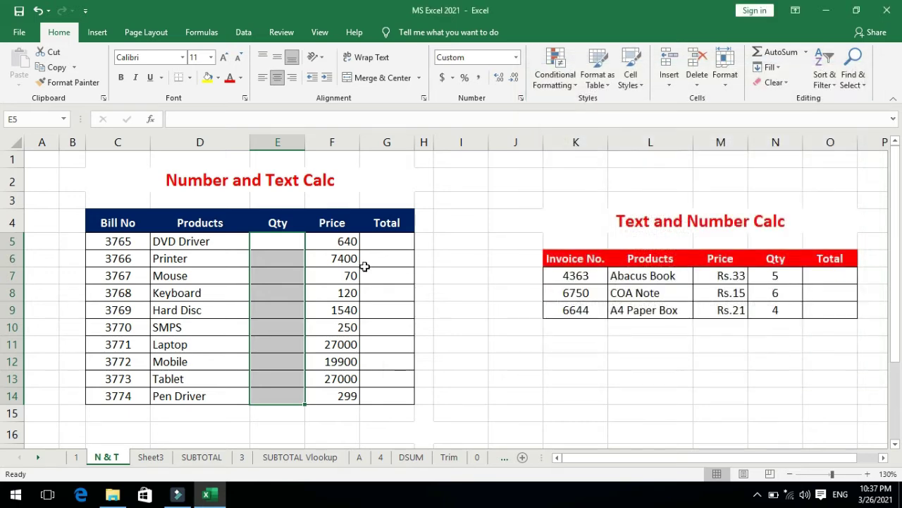
Enter 40 in the unformatted cell I8 as a comparison, then clear it
left_click(287, 240)
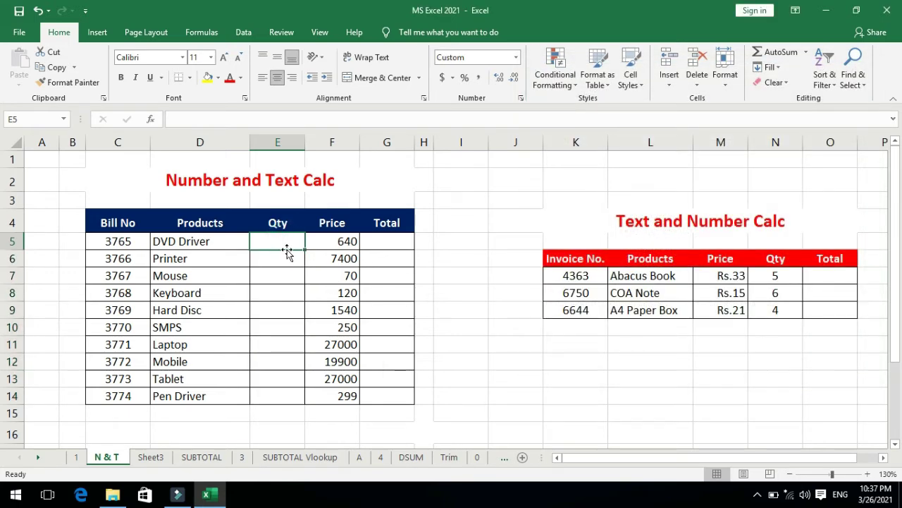
left_click(460, 292)
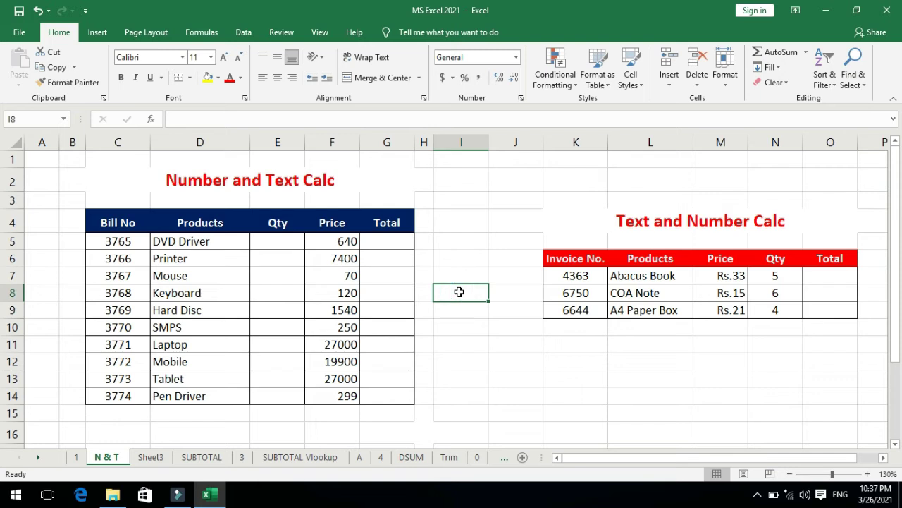
type("40")
key("Return")
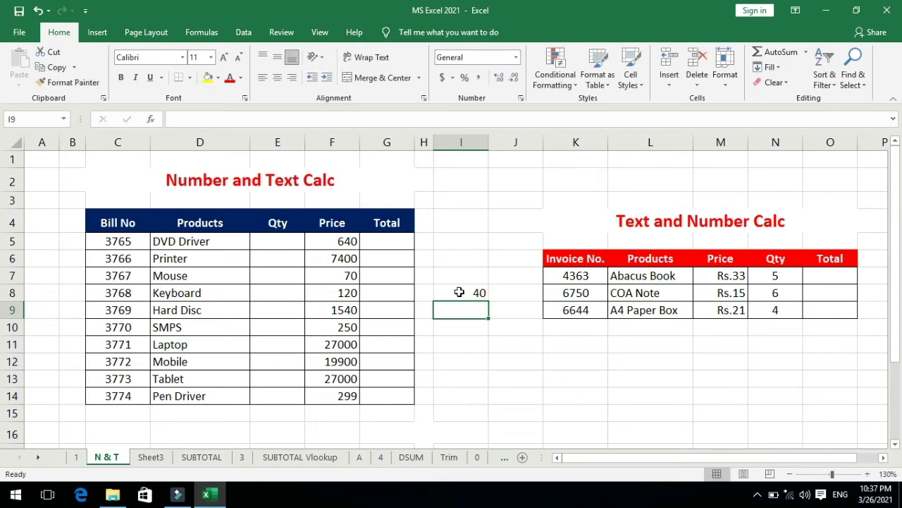
left_click(471, 296)
key("Delete")
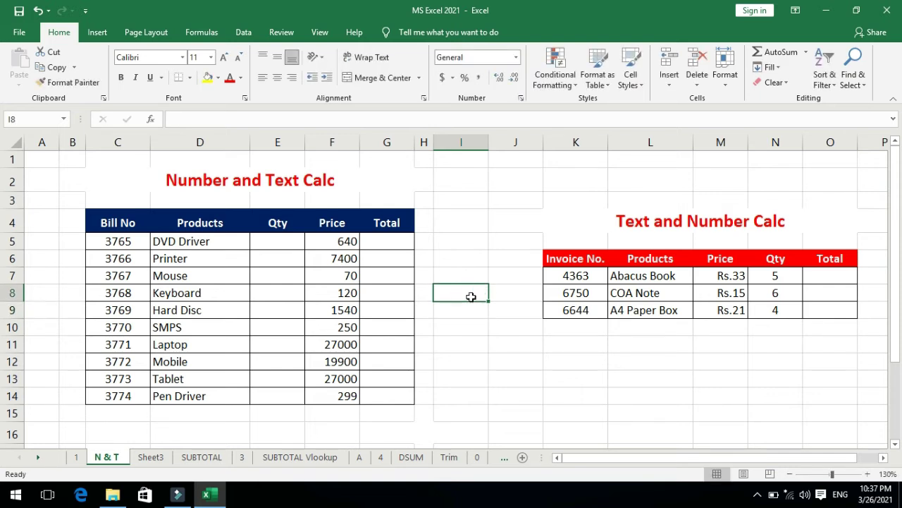
Enter the quantities 40, 11, 23, 45 and 22 in the Qty cells E5:E9
left_click(282, 240)
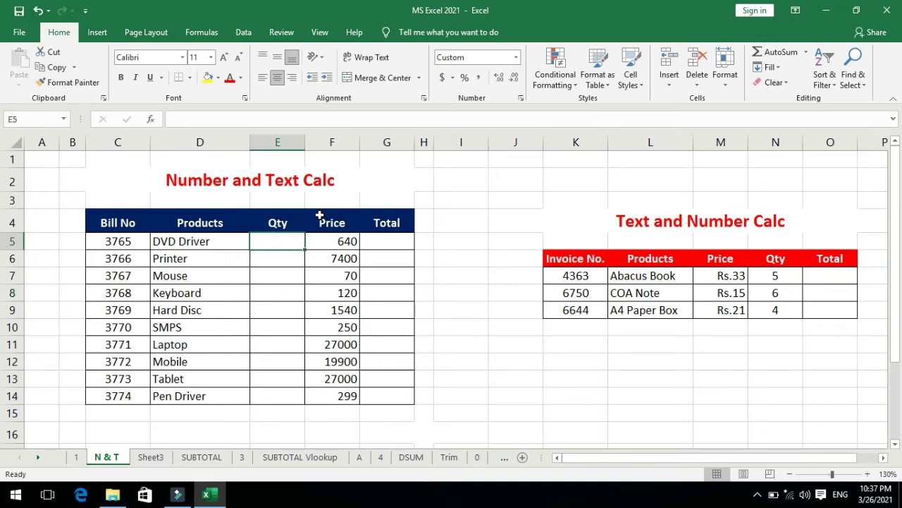
type("40")
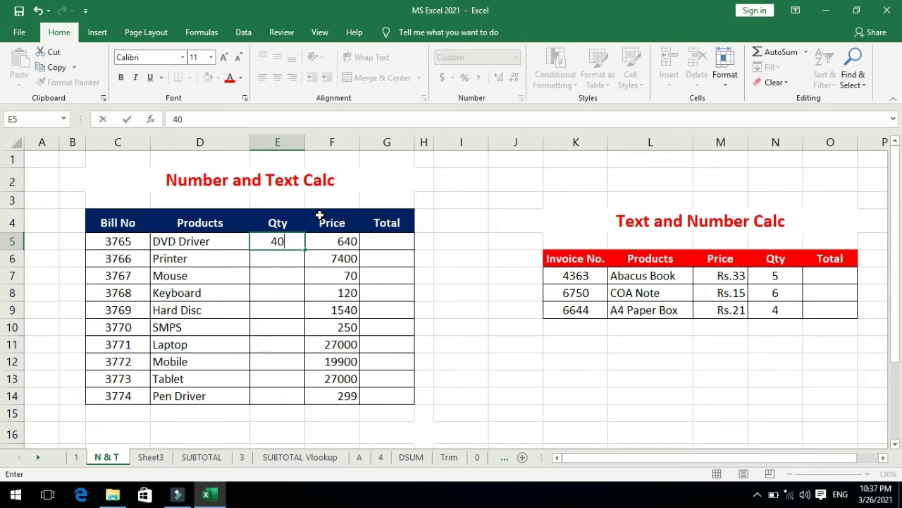
key("Return")
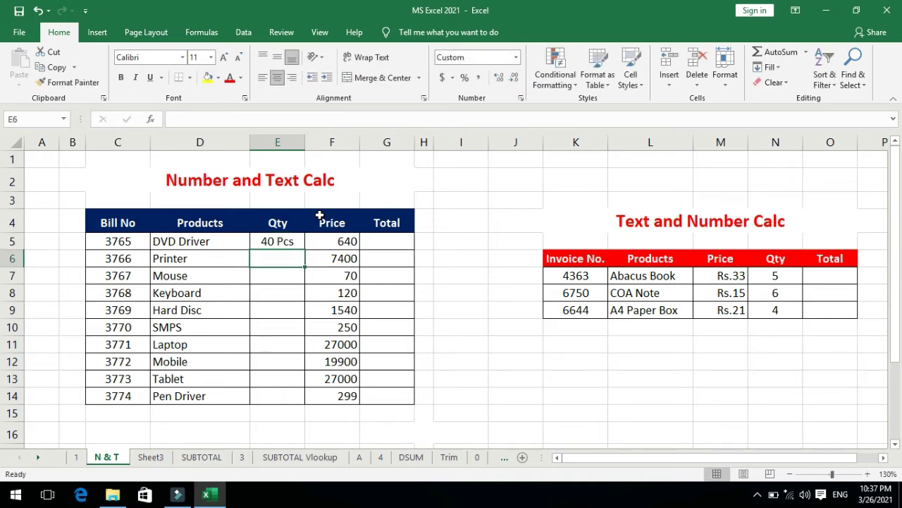
type("11")
key("Return")
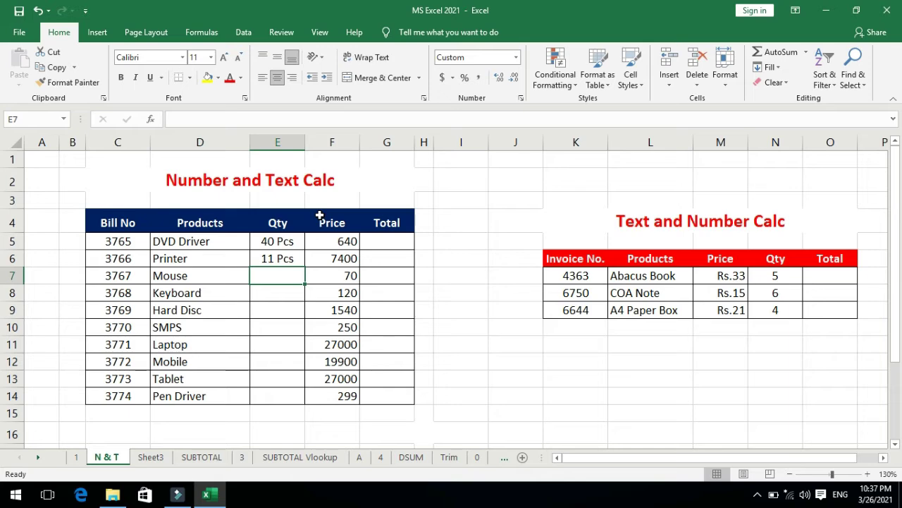
type("23")
key("Return")
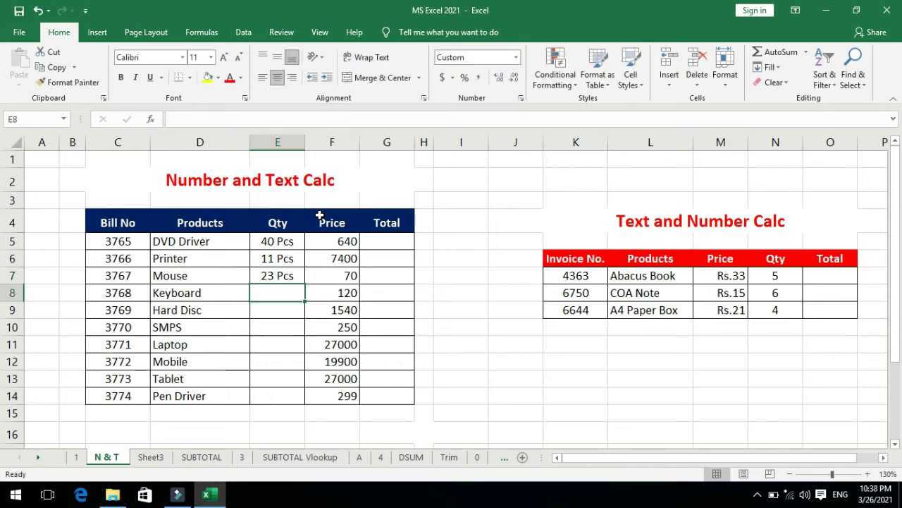
type("45")
key("Return")
type("22")
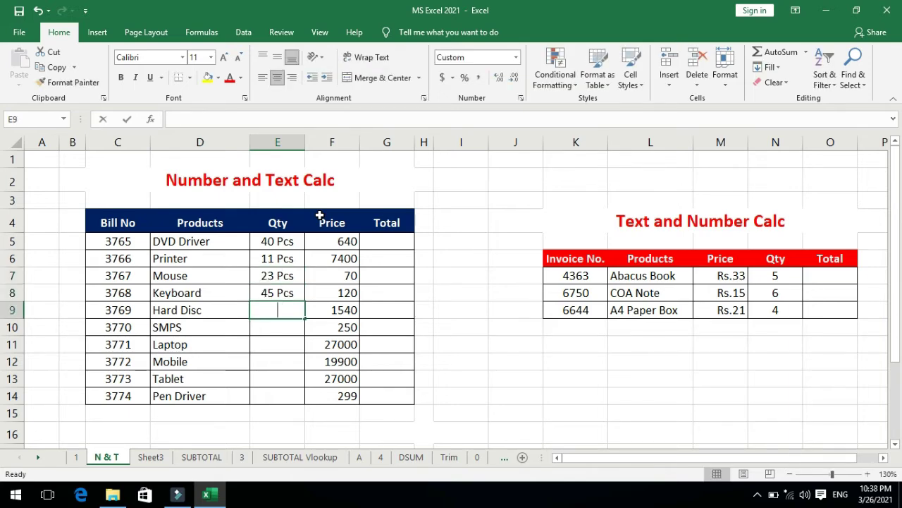
key("Return")
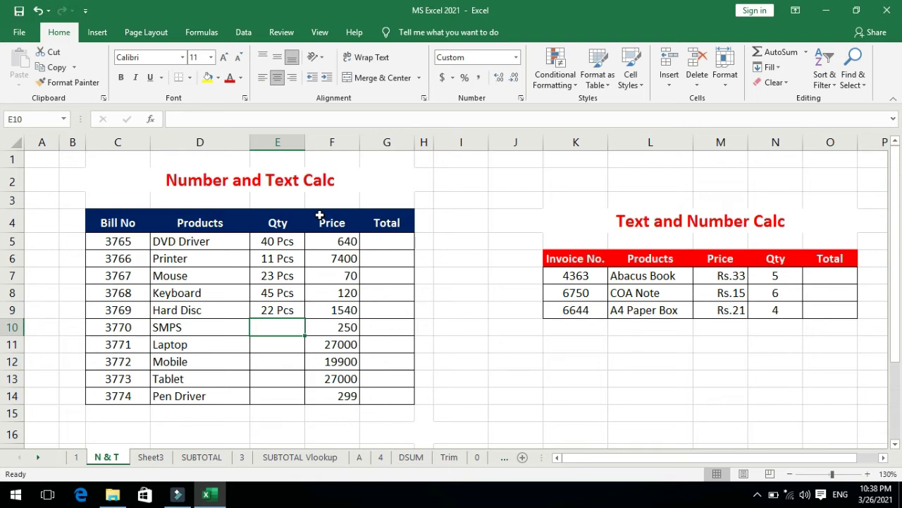
Enter 32 for SMPS in E10 and 234 for Laptop in E11, then correct the Laptop quantity to 12
type("32")
key("Return")
type("234")
key("Return")
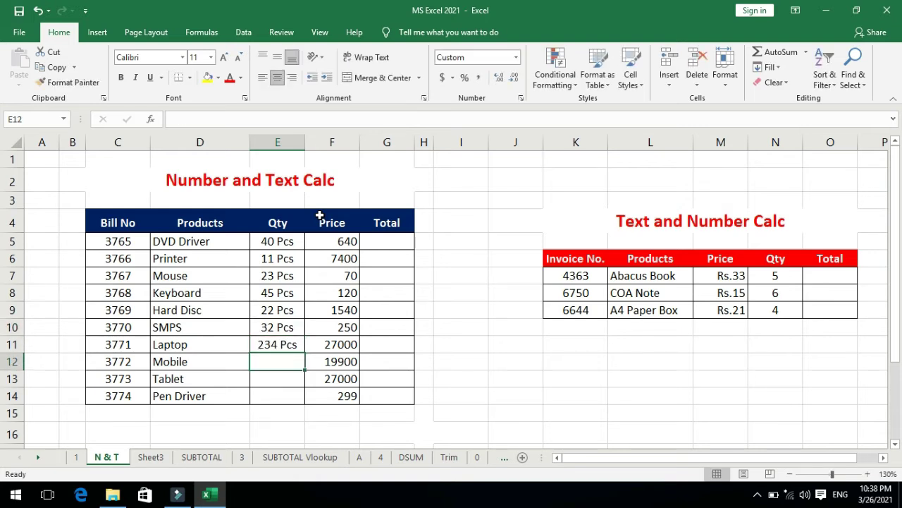
key("Up")
type("12")
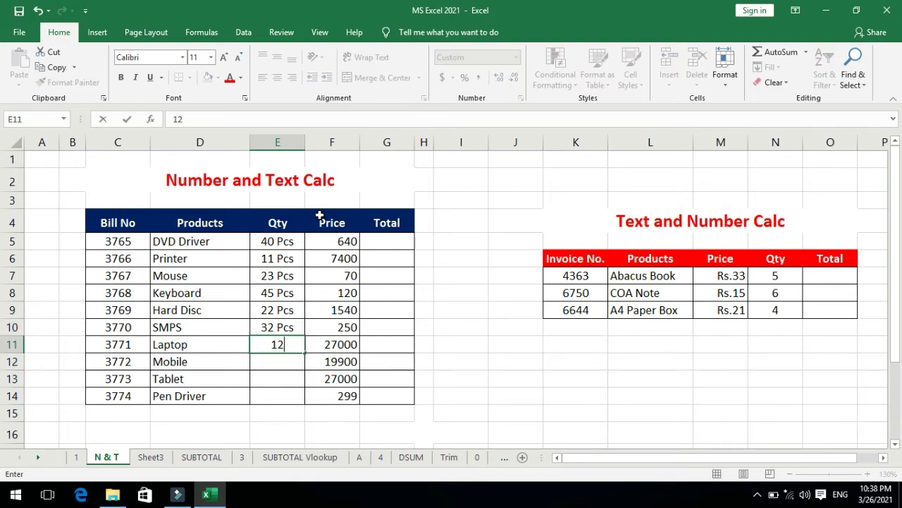
key("Return")
Enter the quantities 12 for Mobile, 44 for Tablet and 15 for Pen Driver in E12:E14
type("12")
key("Return")
type("12")
key("Escape")
type("44")
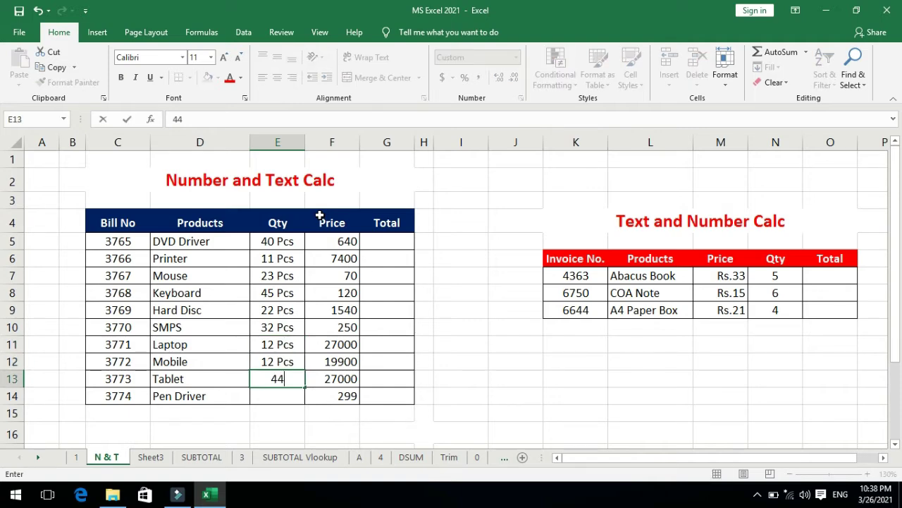
key("Return")
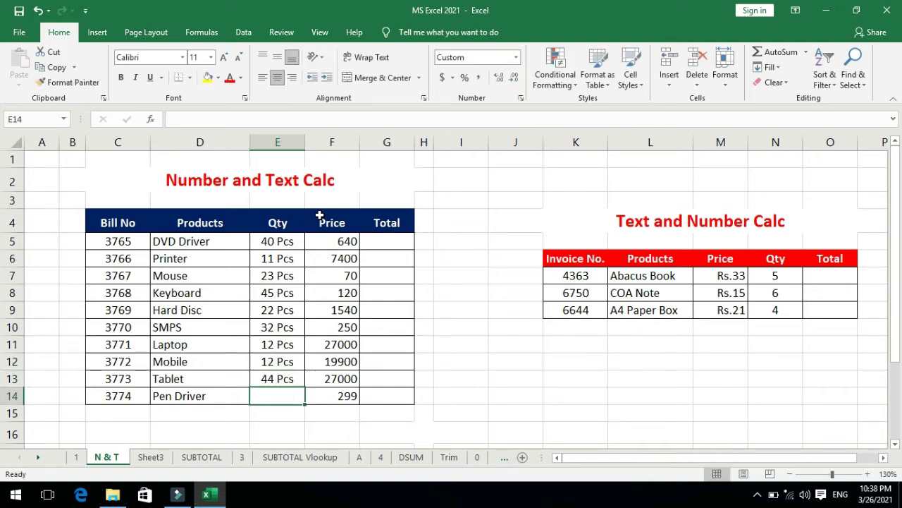
type("15")
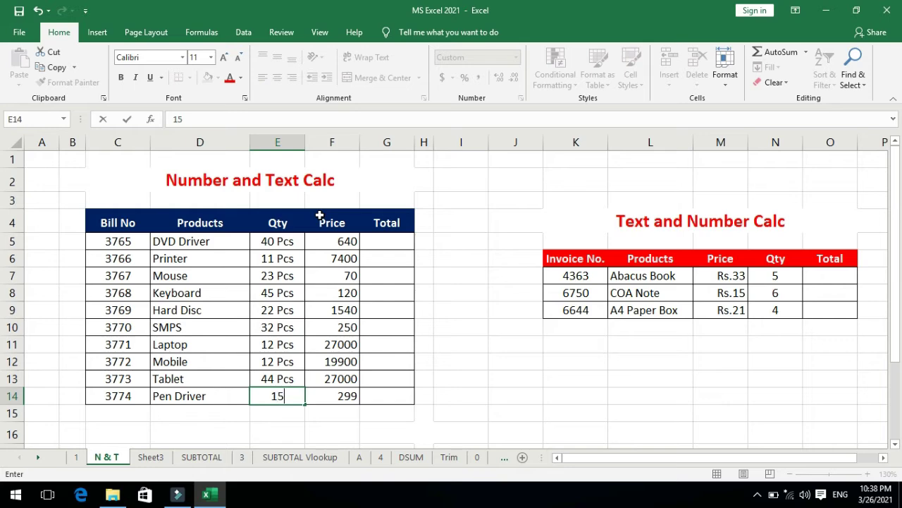
key("Return")
Calculate the DVD Driver total in G5 with the formula =E5*F5
left_click(386, 241)
type("=")
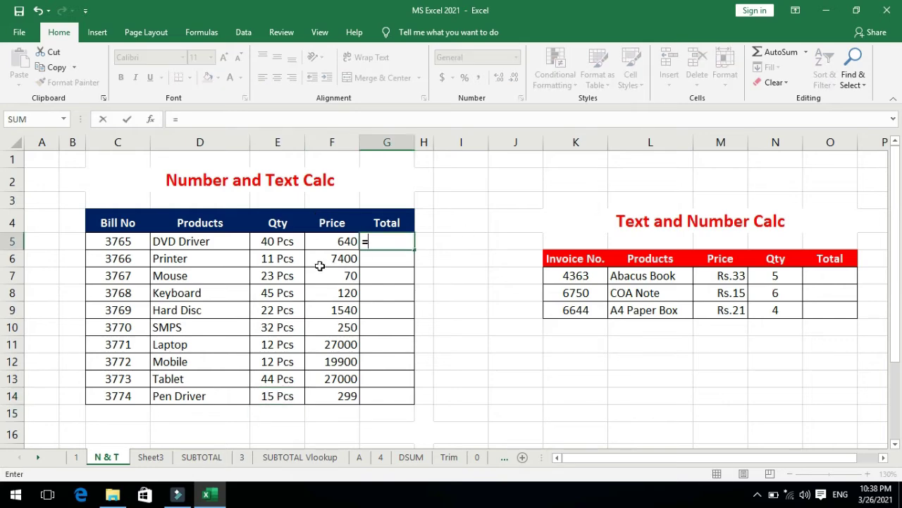
left_click(277, 241)
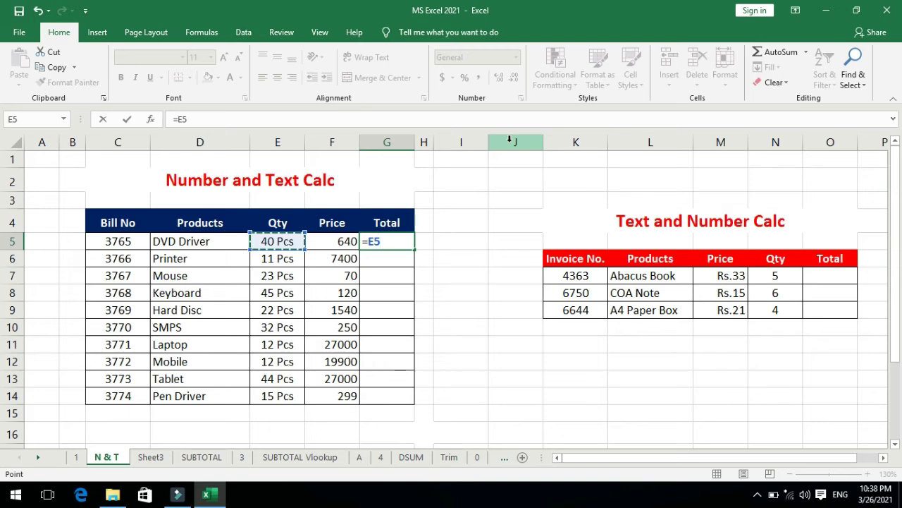
type("*")
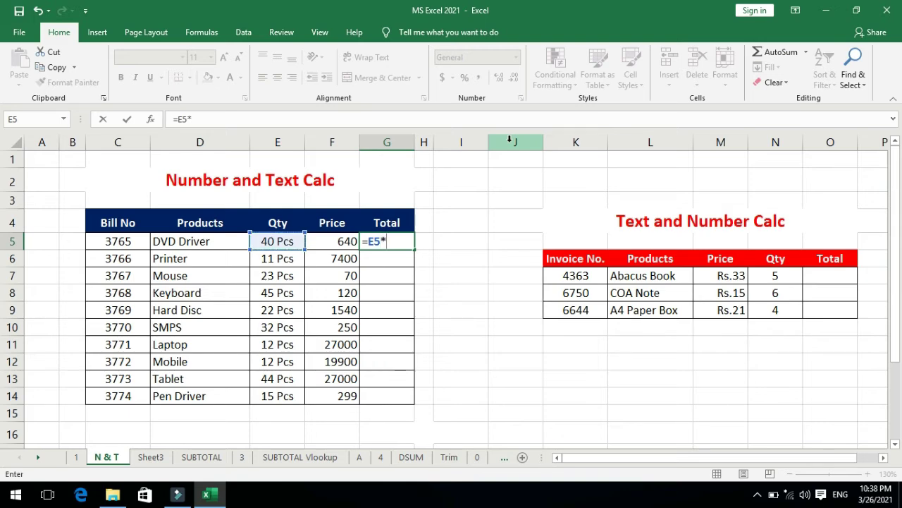
left_click(336, 238)
key("Return")
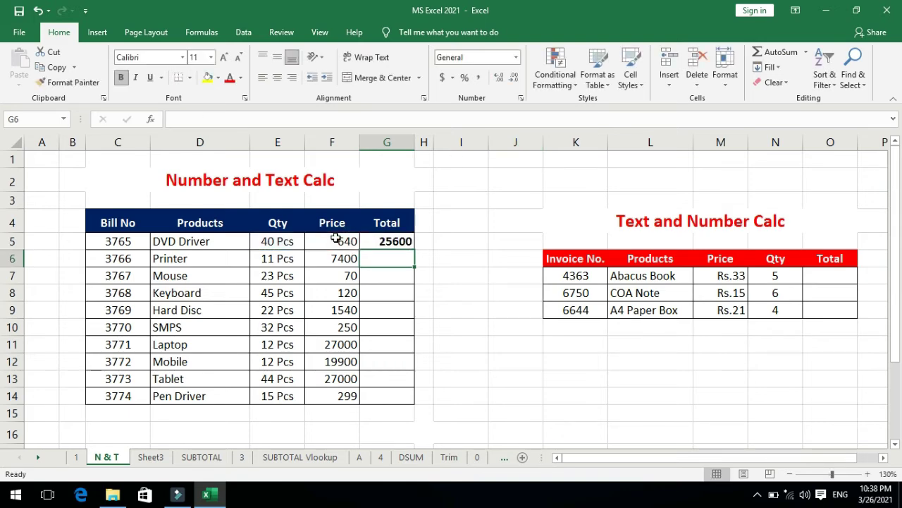
Copy the total formula from G5 down through G14
left_click(400, 241)
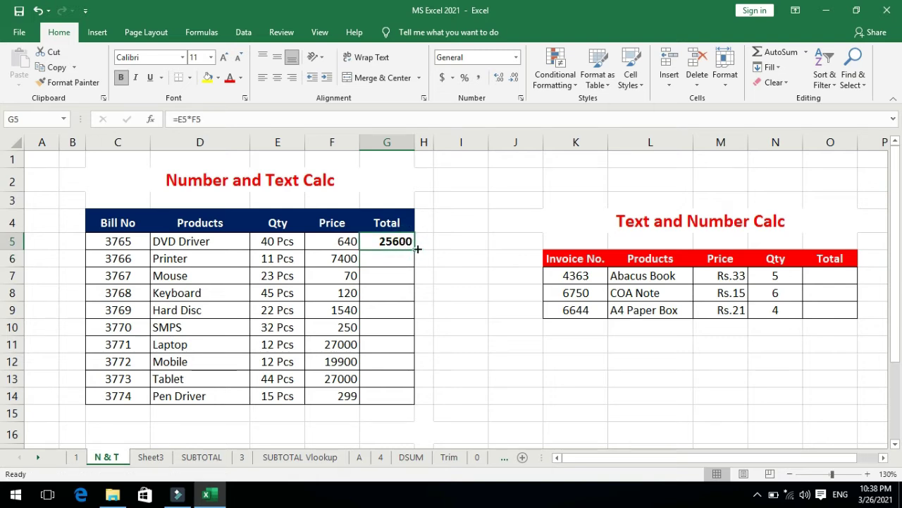
double_click(418, 248)
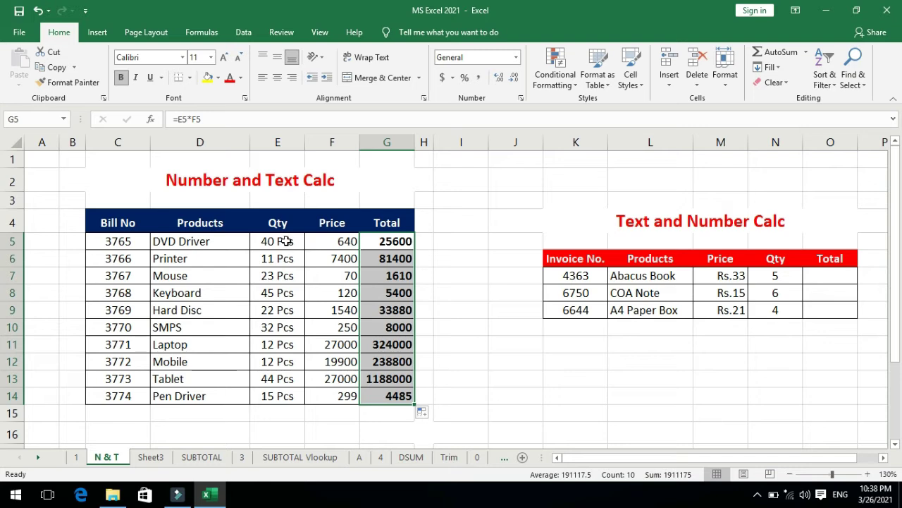
key("Right")
key("Right")
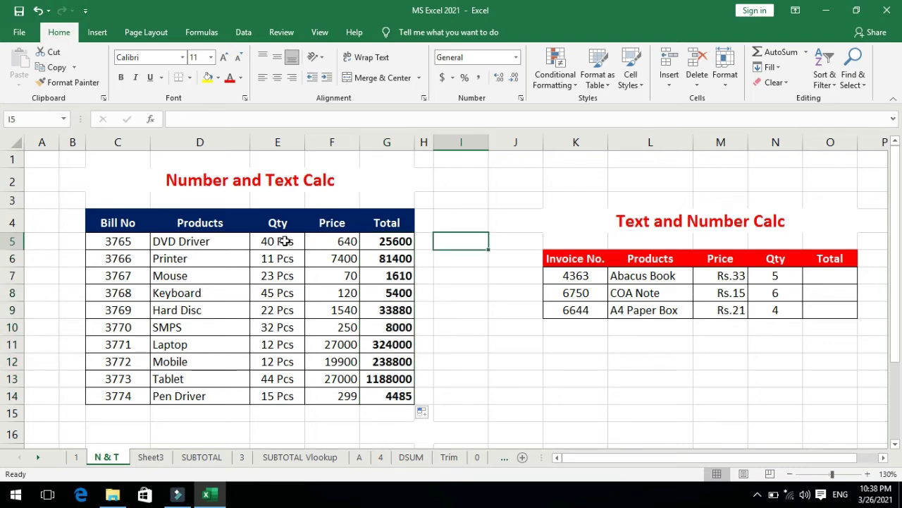
left_click(285, 241)
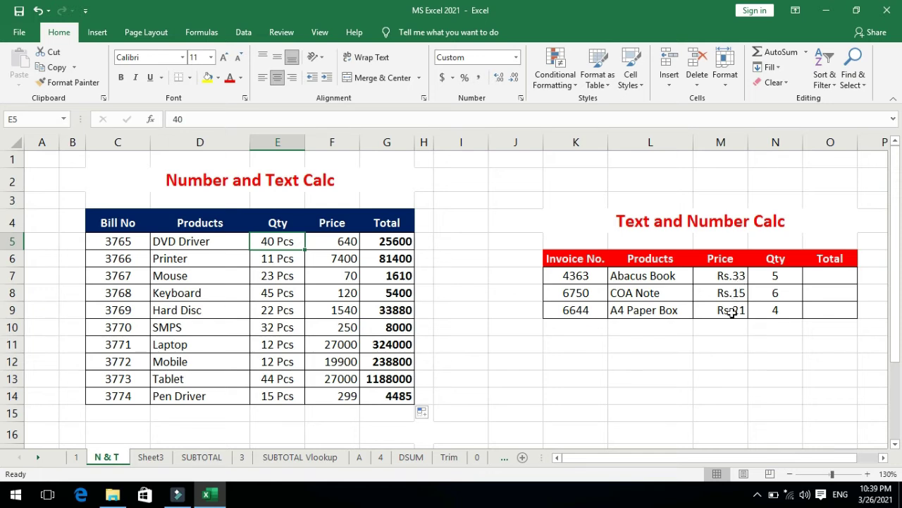
left_click_drag(731, 281, 723, 308)
left_click(550, 254)
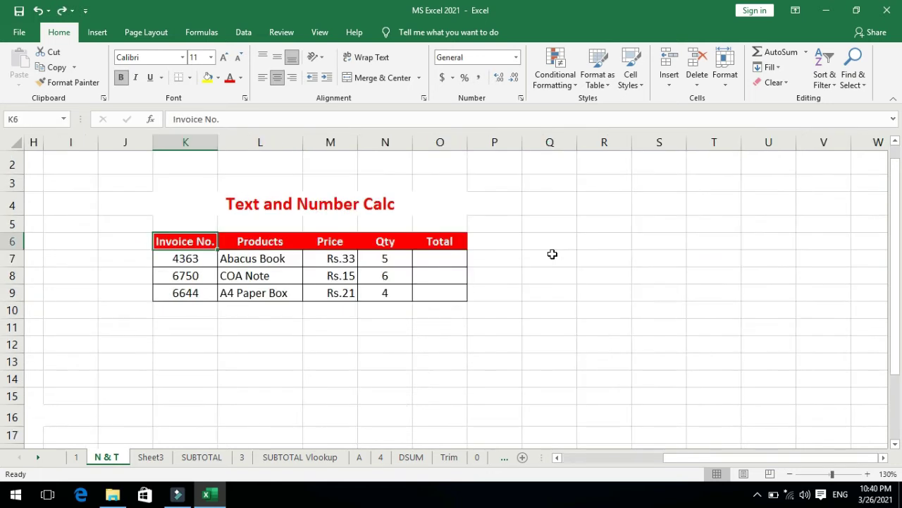
left_click(270, 258)
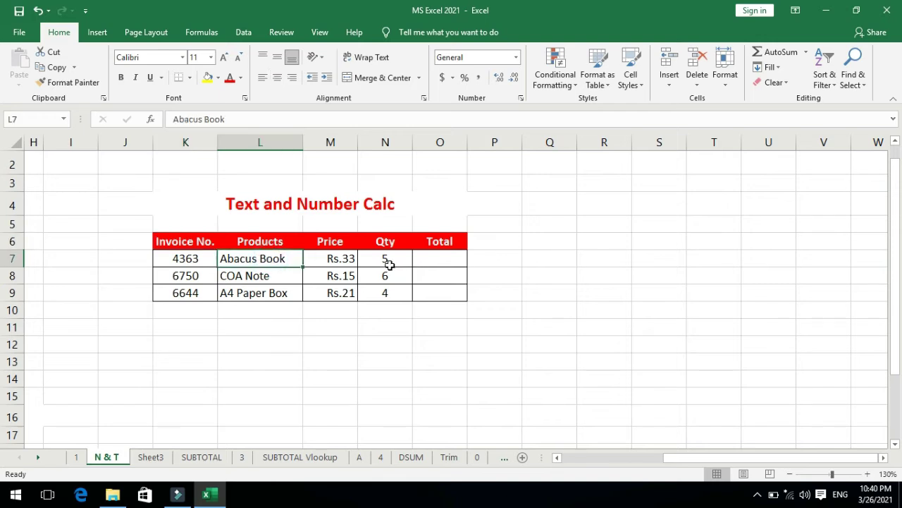
left_click(385, 258)
Try to calculate the Abacus Book total in O7 with the formula =M7*N7
left_click(440, 257)
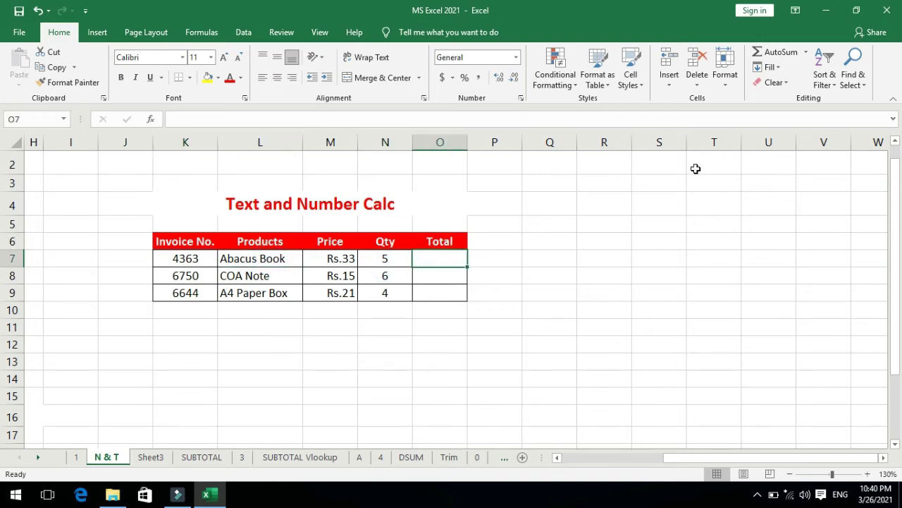
scroll(695, 168, "up", 3, "ctrl")
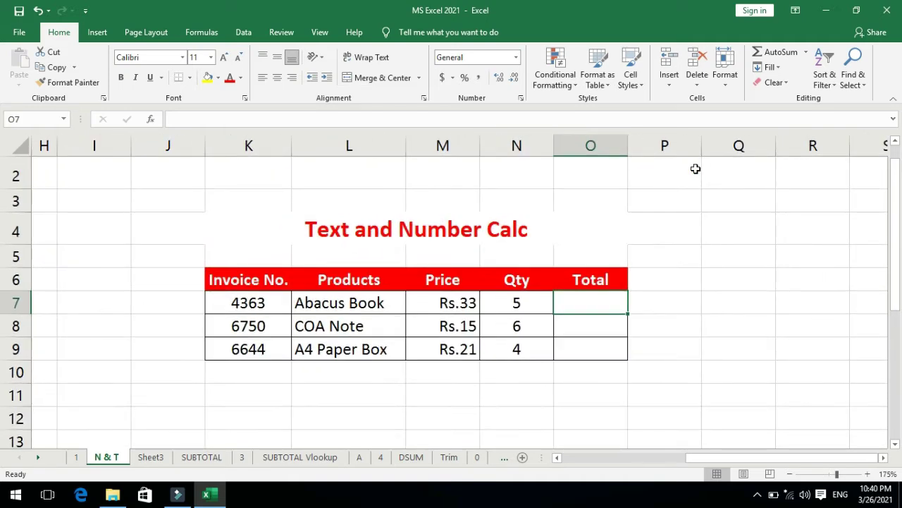
type("=")
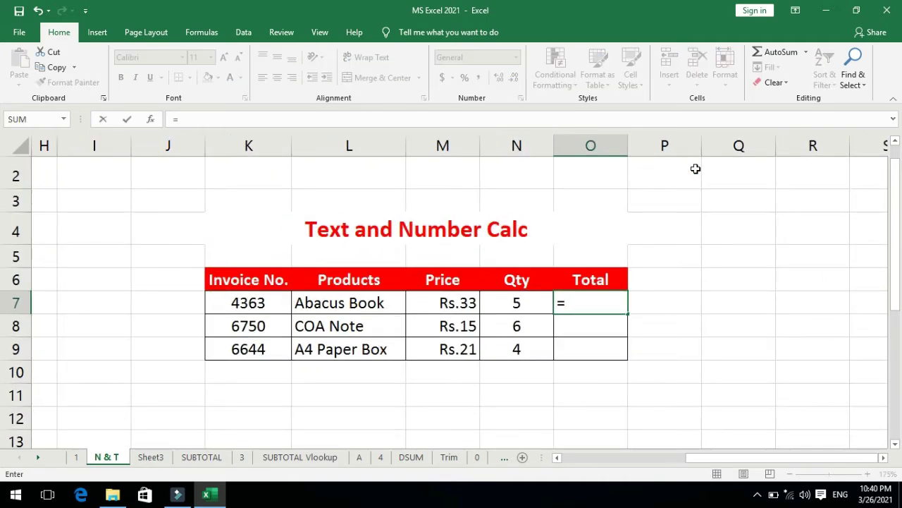
left_click(448, 303)
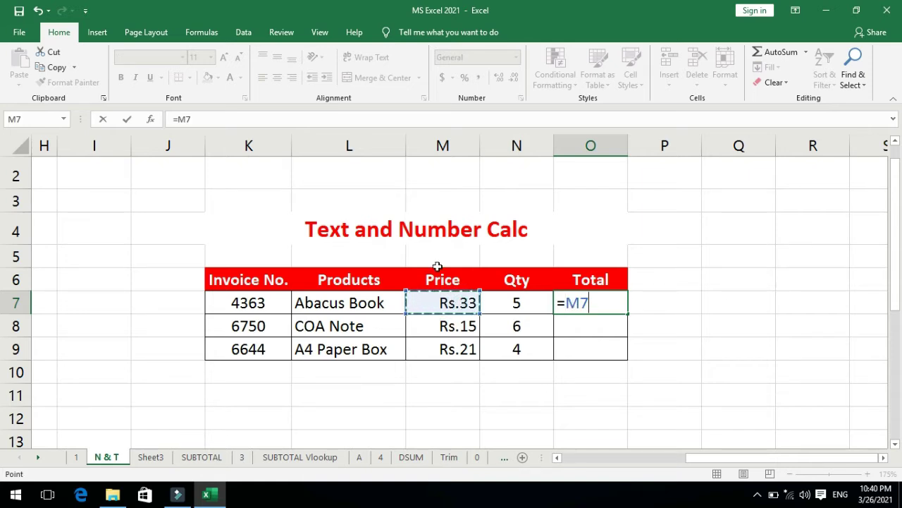
type("*")
left_click(504, 298)
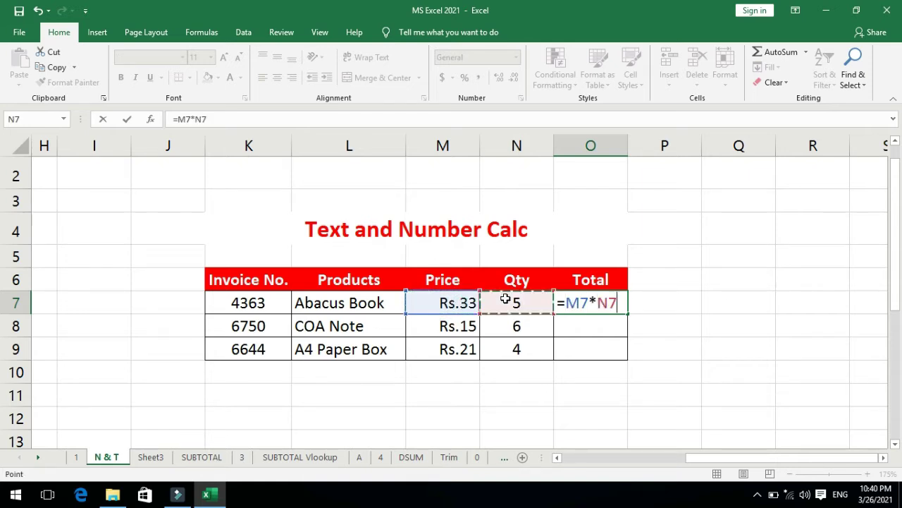
key("Return")
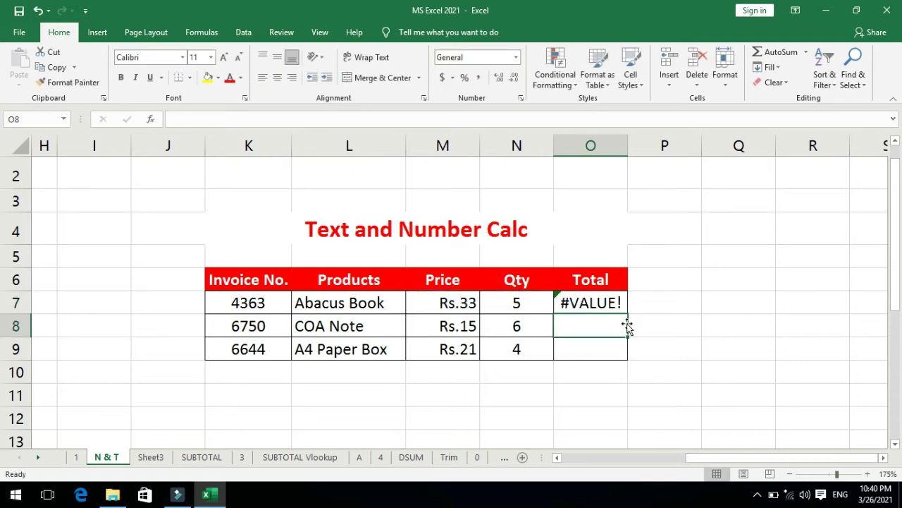
Copy the O7 formula down to O9, then clear the totals in O7:O9
left_click(605, 304)
left_click_drag(629, 314, 631, 354)
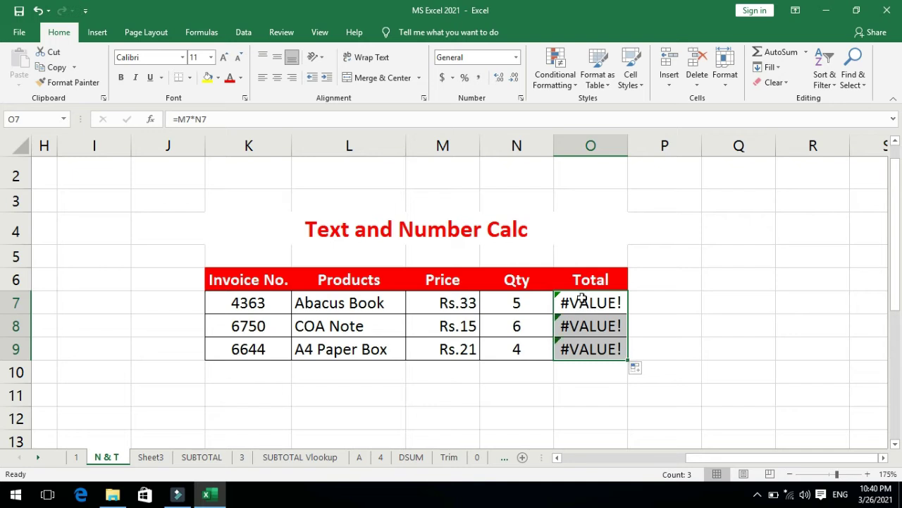
key("Delete")
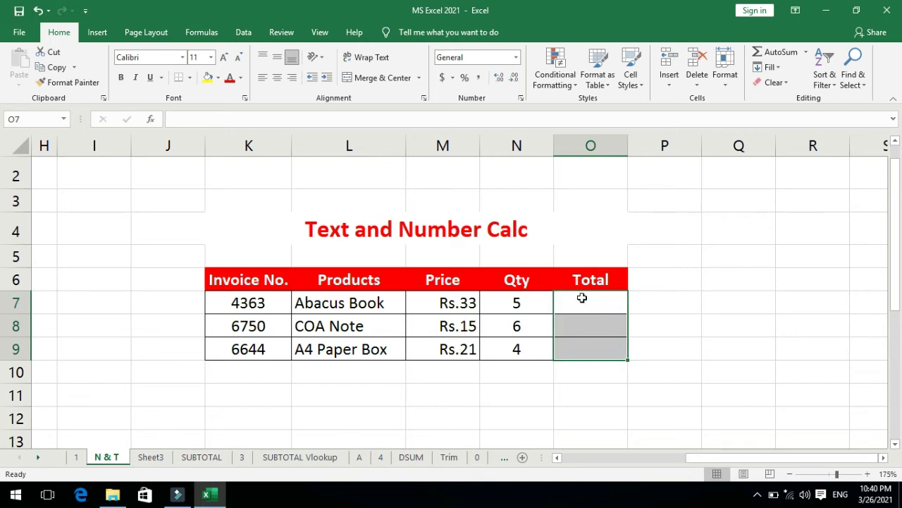
left_click(581, 298)
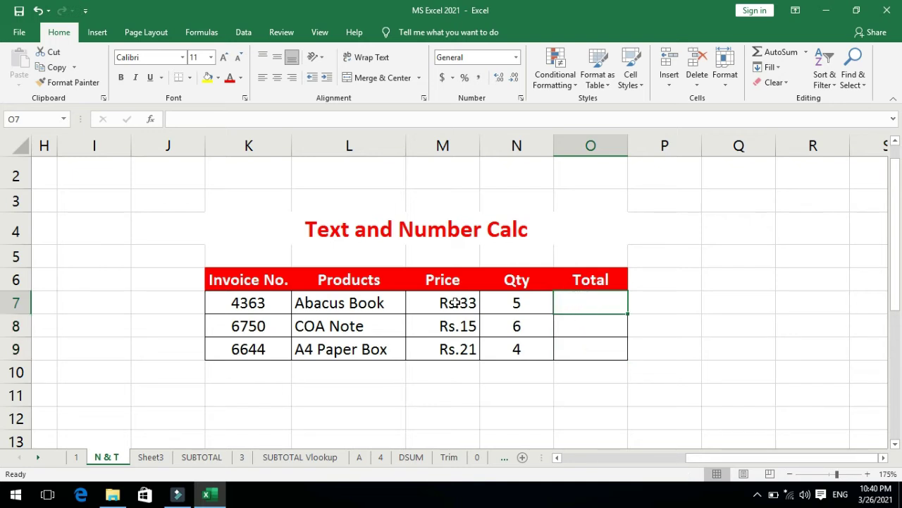
Clear the text prices from the Price cells M7:M9
left_click_drag(458, 302, 466, 339)
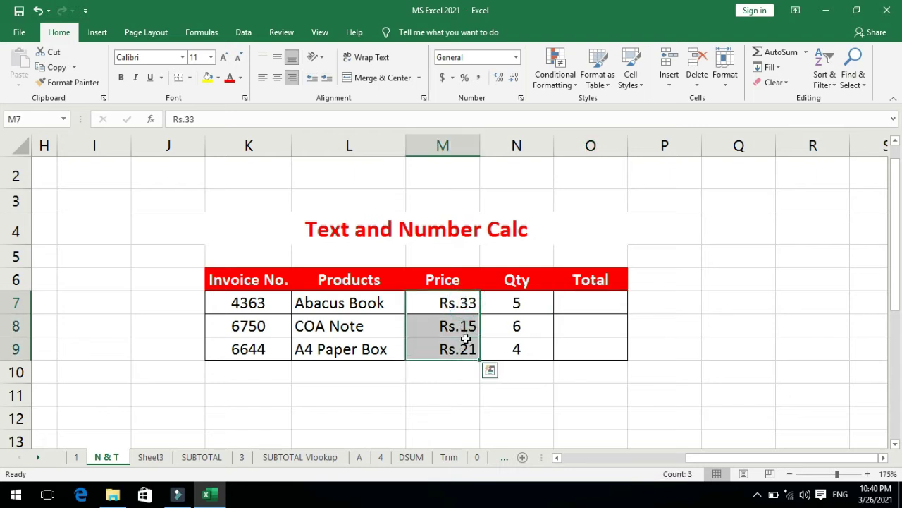
key("Delete")
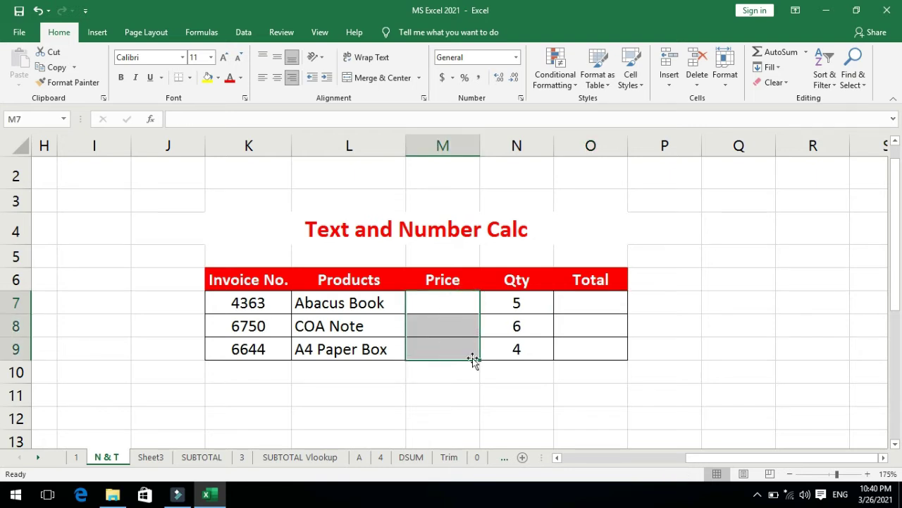
left_click(459, 373)
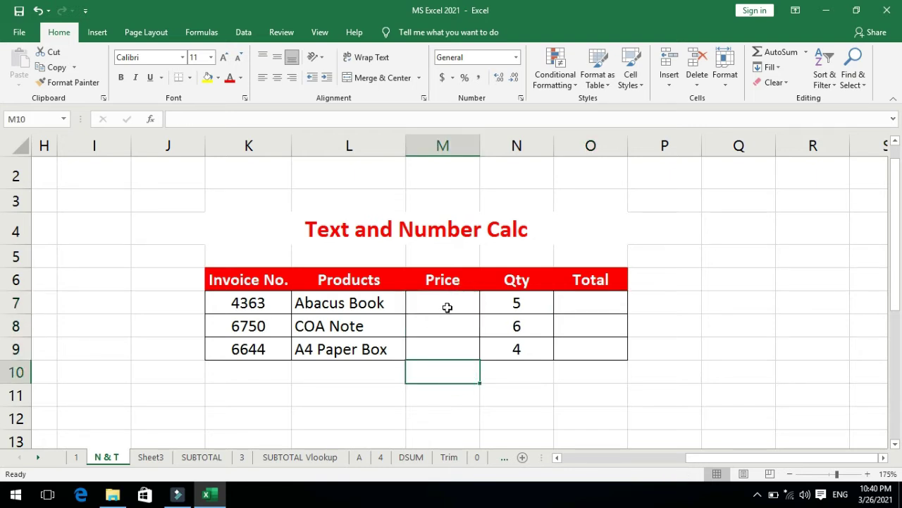
Apply the custom number format "Rs."# to the empty Price cells M7:M9
left_click_drag(446, 303, 447, 352)
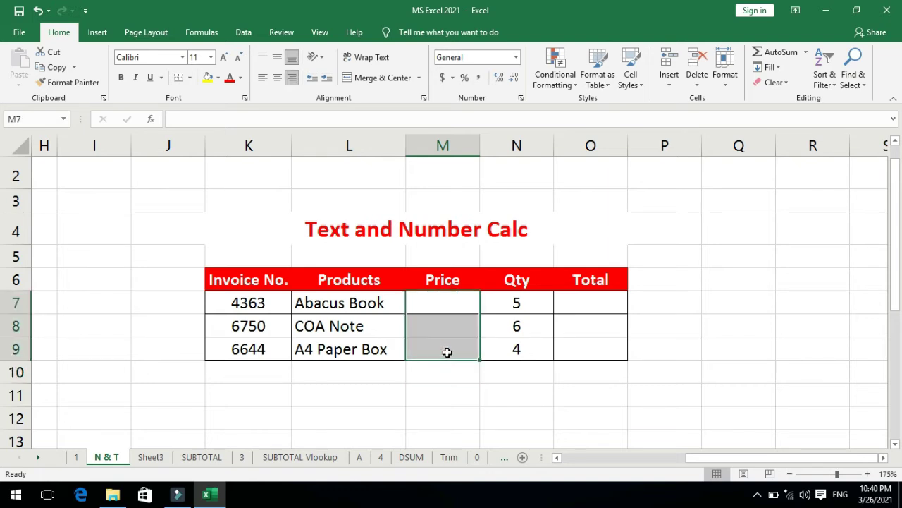
key("ctrl+1")
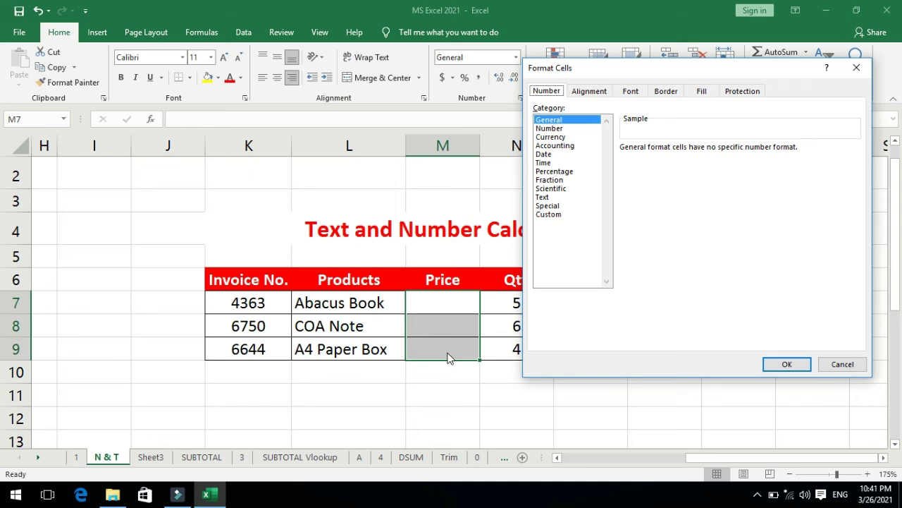
left_click(549, 215)
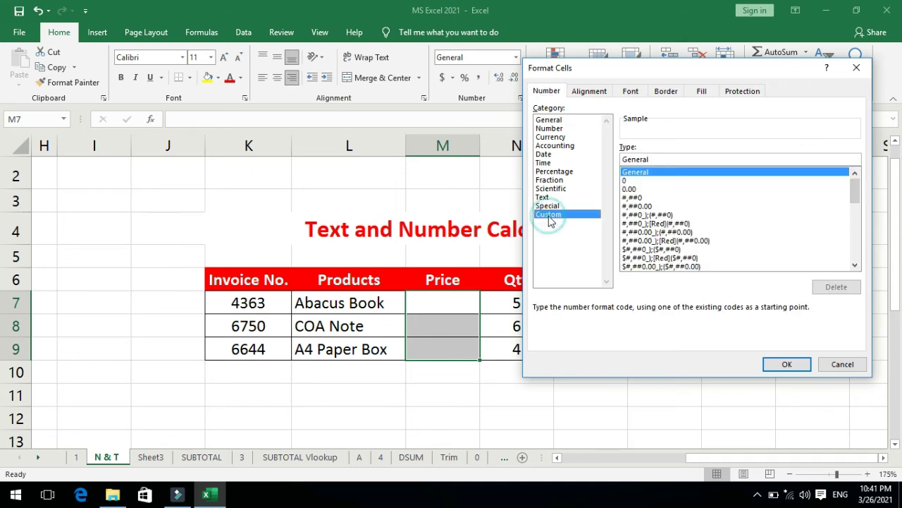
left_click_drag(599, 65, 662, 57)
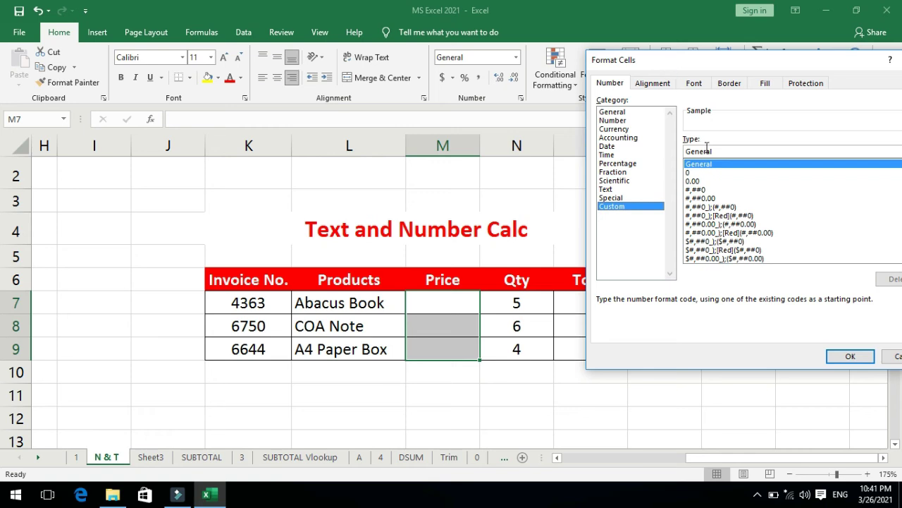
left_click_drag(716, 150, 677, 151)
key("BackSpace")
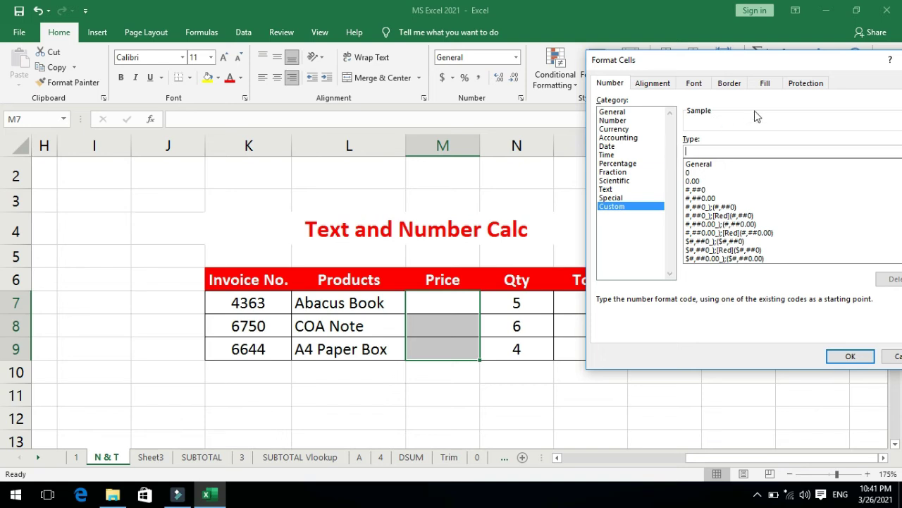
type("\"Rs")
type(".")
type("#")
left_click_drag(670, 60, 604, 94)
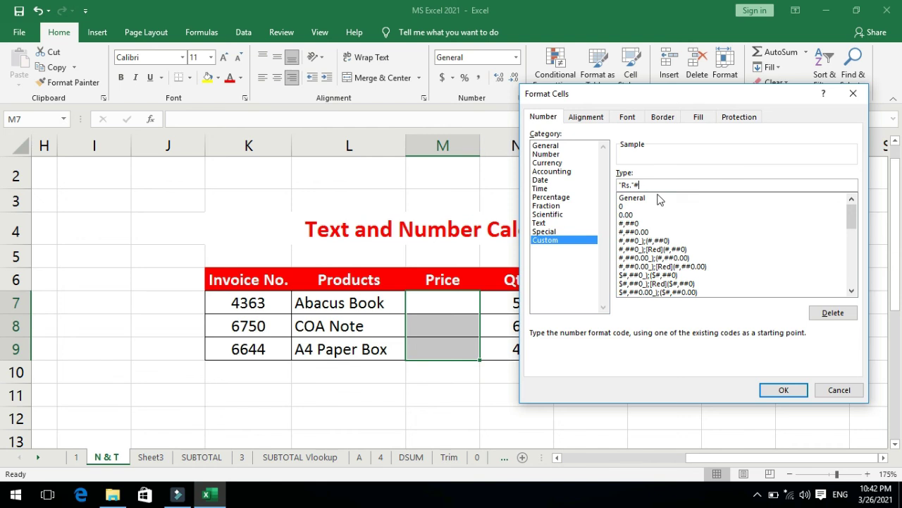
left_click(779, 390)
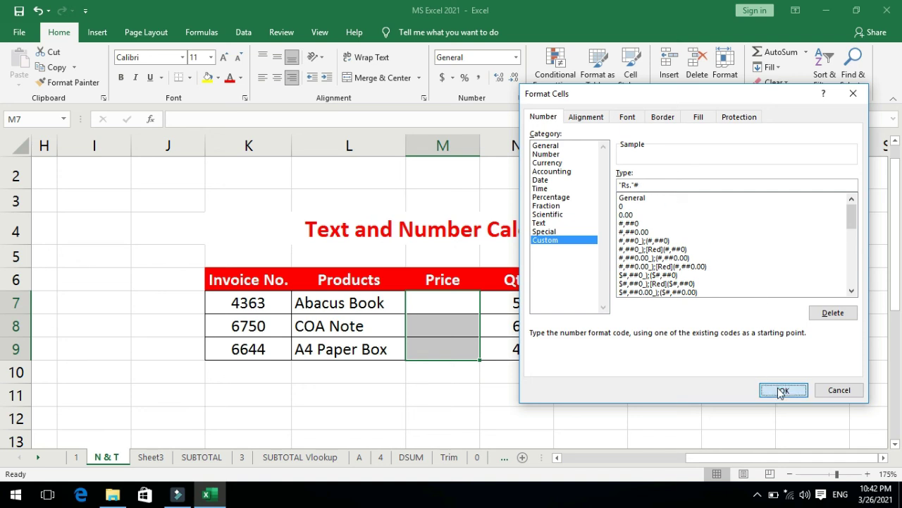
left_click(524, 391)
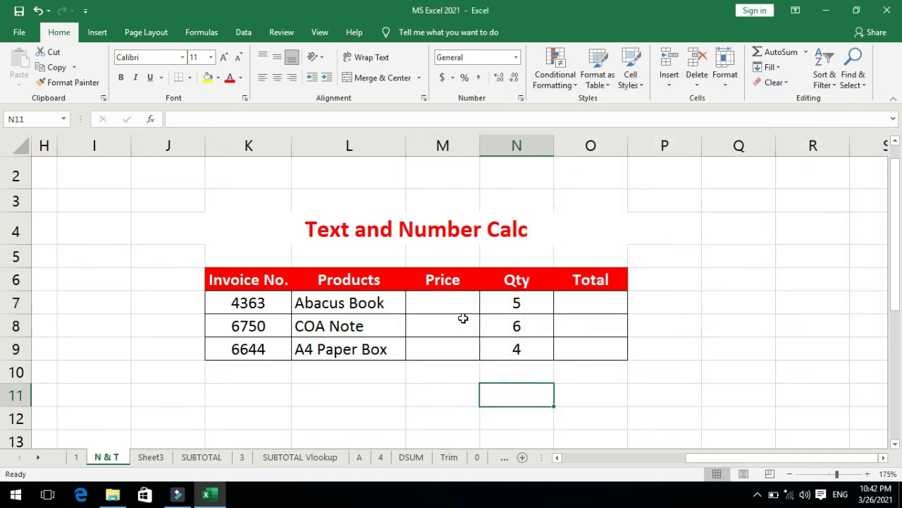
Enter the prices 34, 43 and 11 in cells M7, M8 and M9
left_click(455, 303)
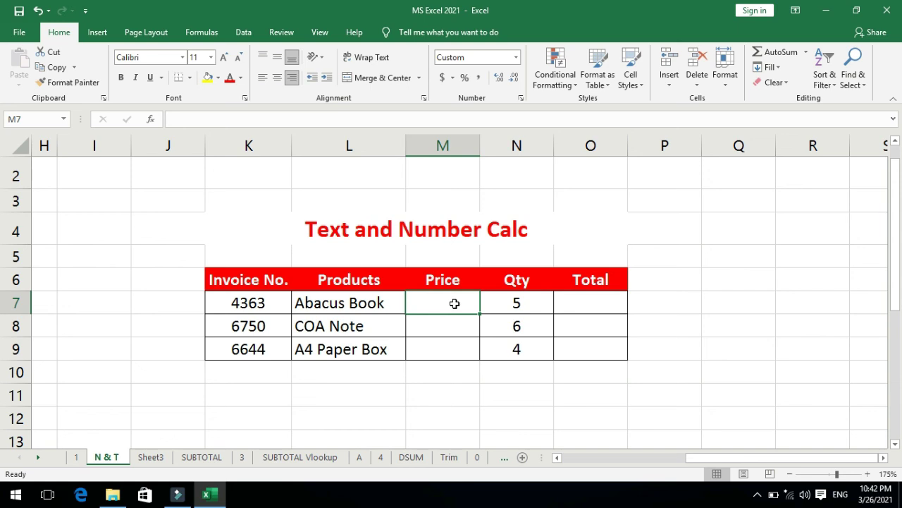
type("34")
key("Return")
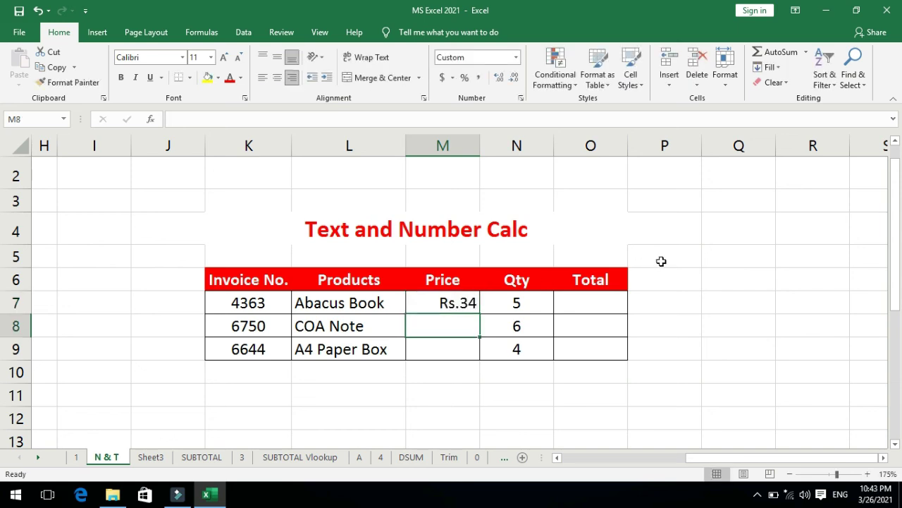
type("43")
key("Return")
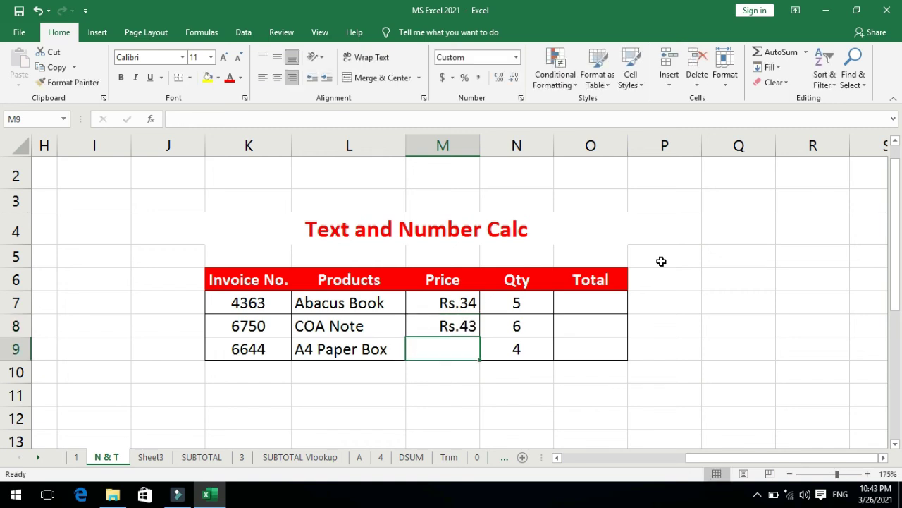
type("11")
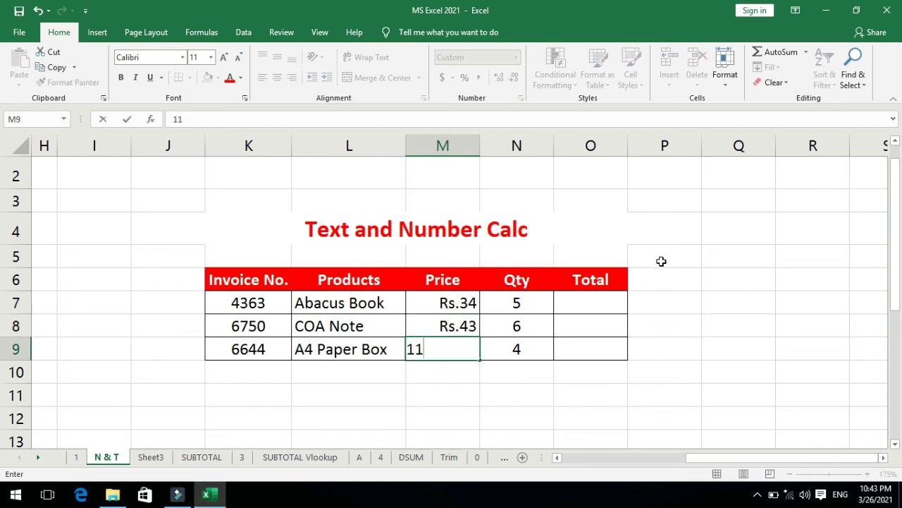
key("Return")
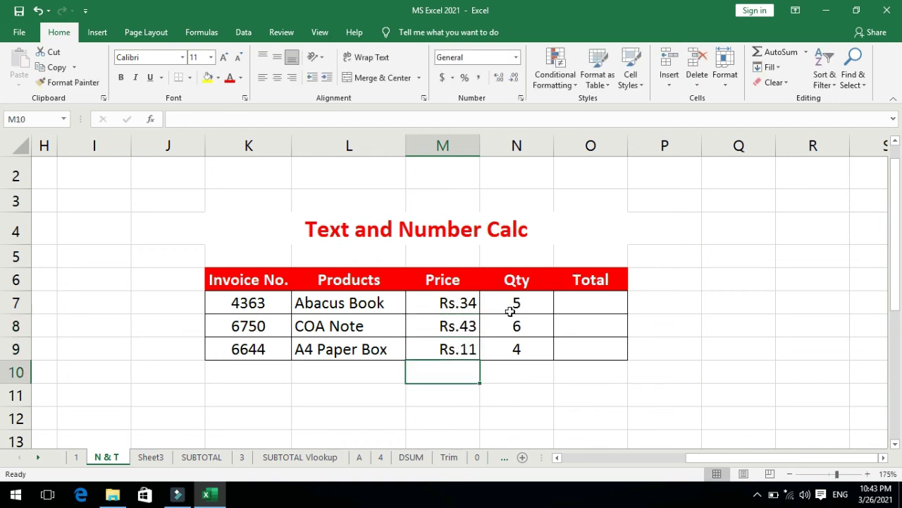
Calculate the Abacus Book total in O7 with =M7*N7 and fill the formula down to O9
left_click(575, 300)
type("=")
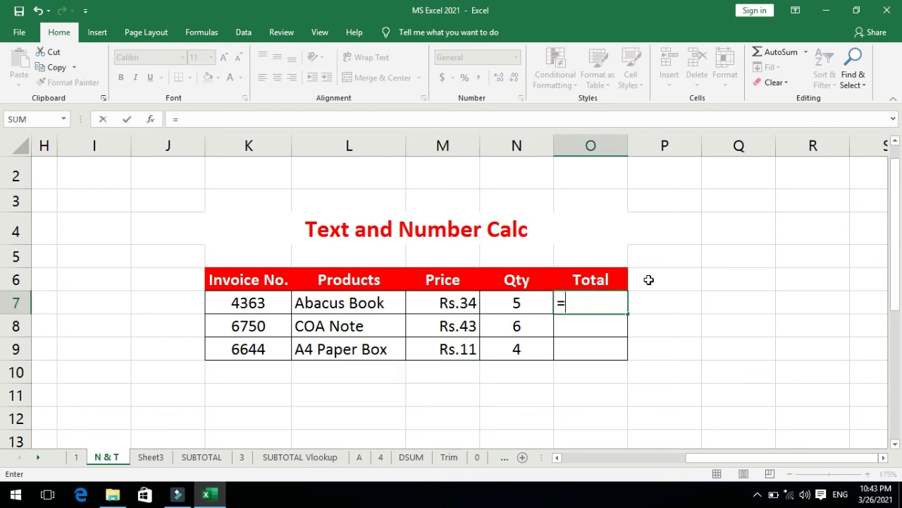
left_click(457, 301)
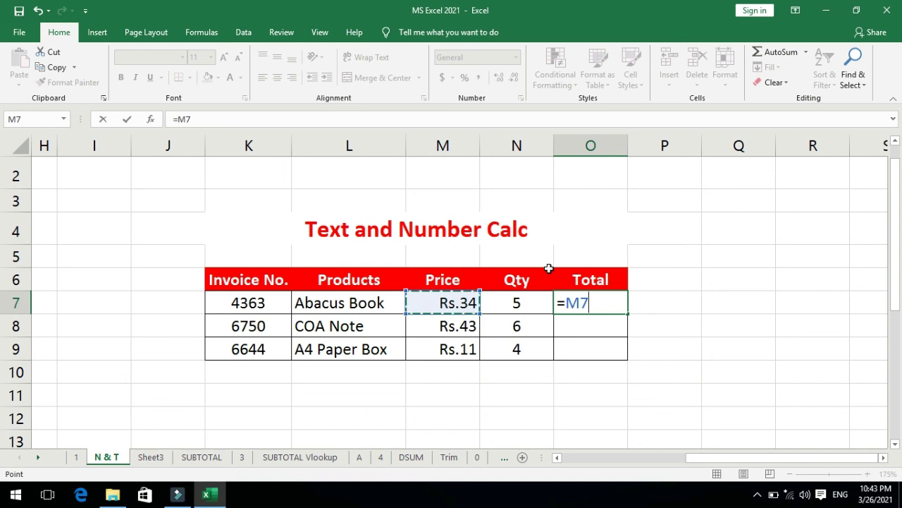
type("*")
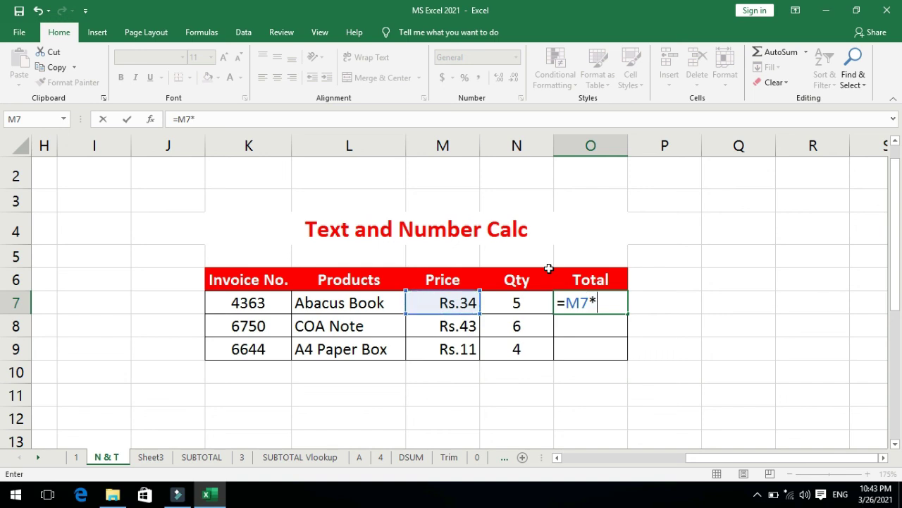
left_click(516, 303)
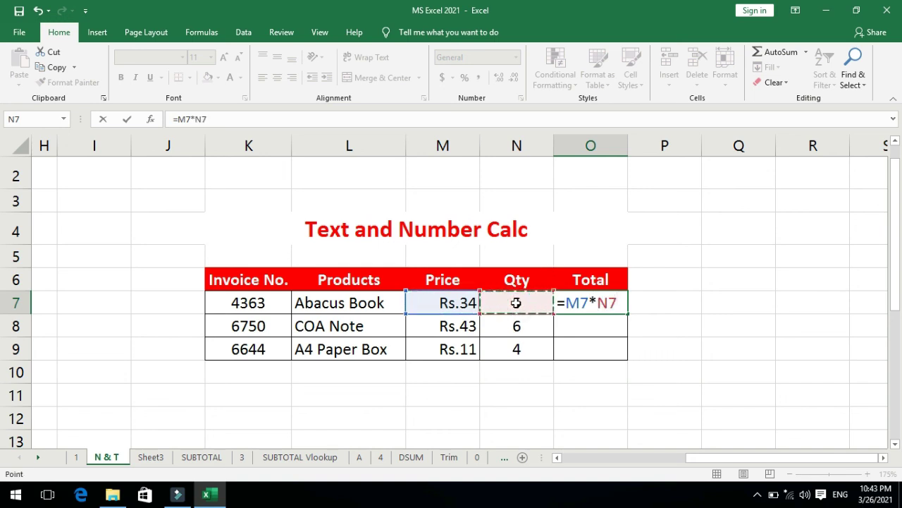
key("Return")
left_click(615, 305)
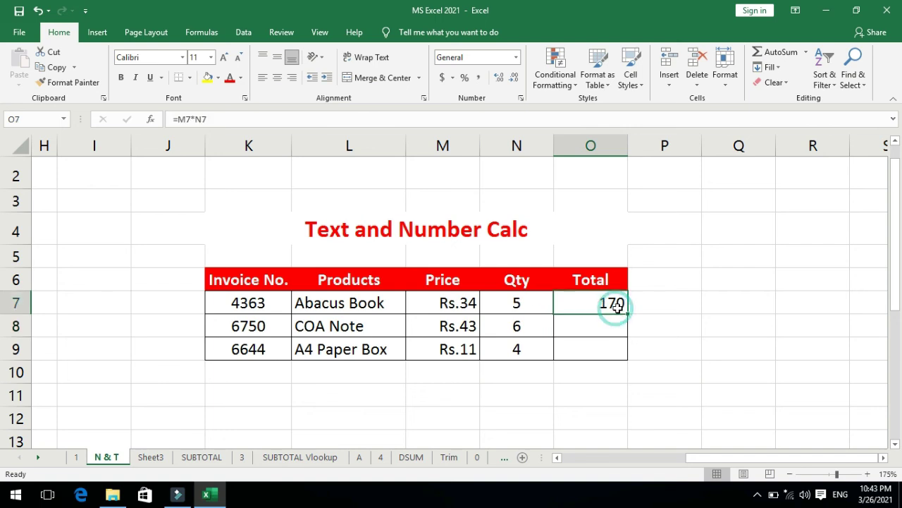
double_click(626, 314)
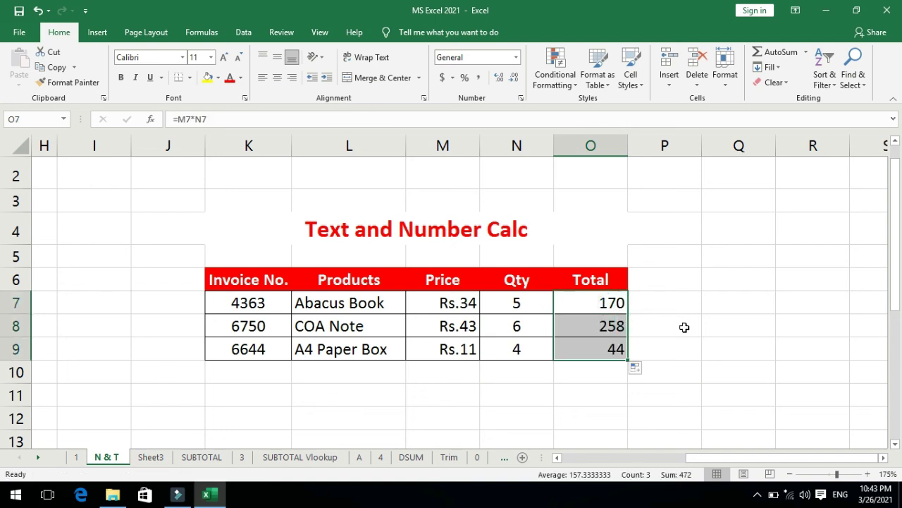